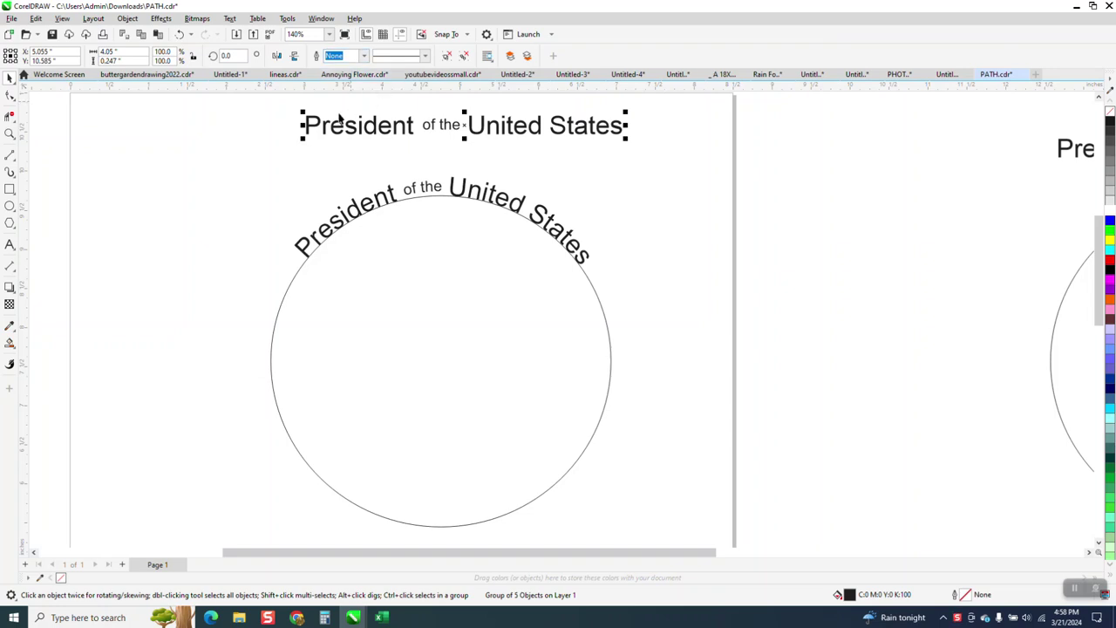
# Make three copies of the straight "President of the United States" text and duplicate the two circles below the originals
pyautogui.scroll(-2, 353, 215)
pyautogui.scroll(-1, 897, 178)
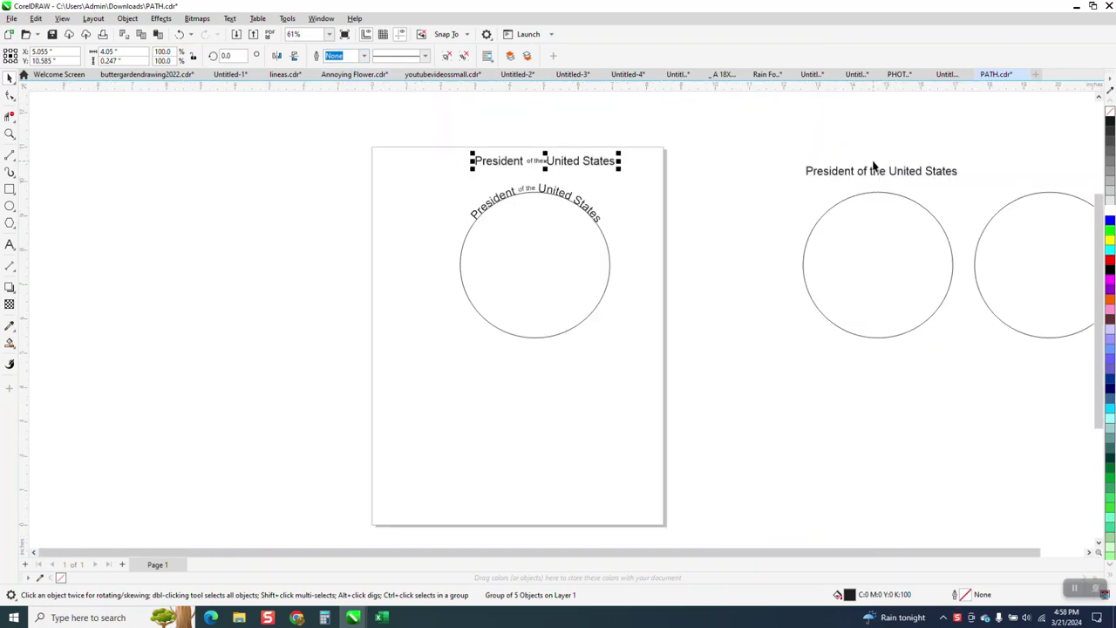
pyautogui.scroll(-2, 881, 186)
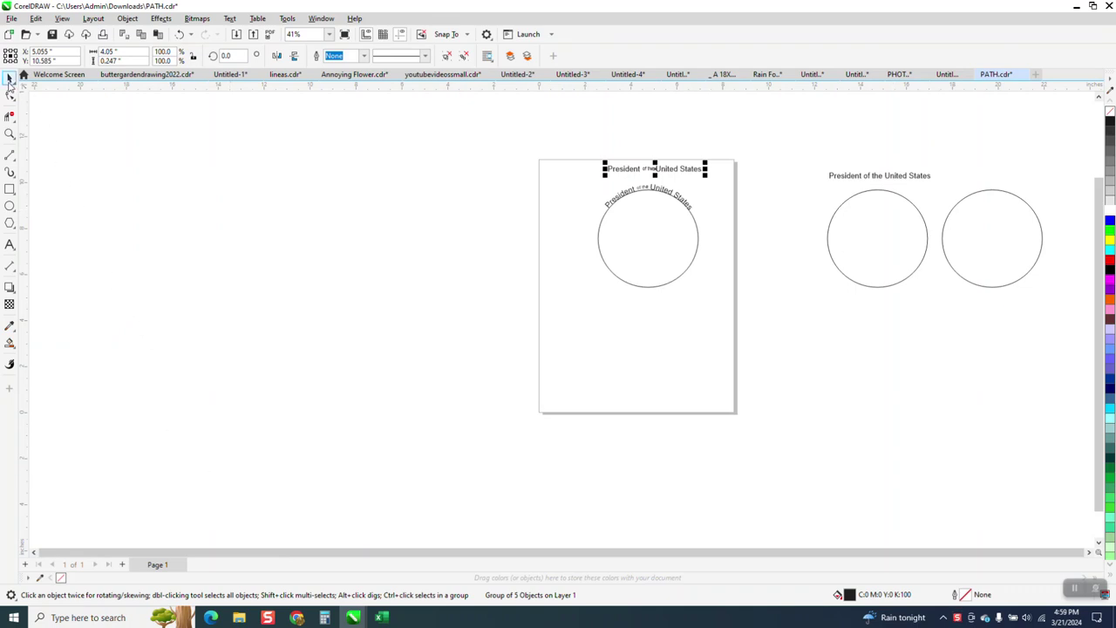
pyautogui.click(10, 135)
pyautogui.moveTo(701, 143); pyautogui.dragTo(1036, 366)
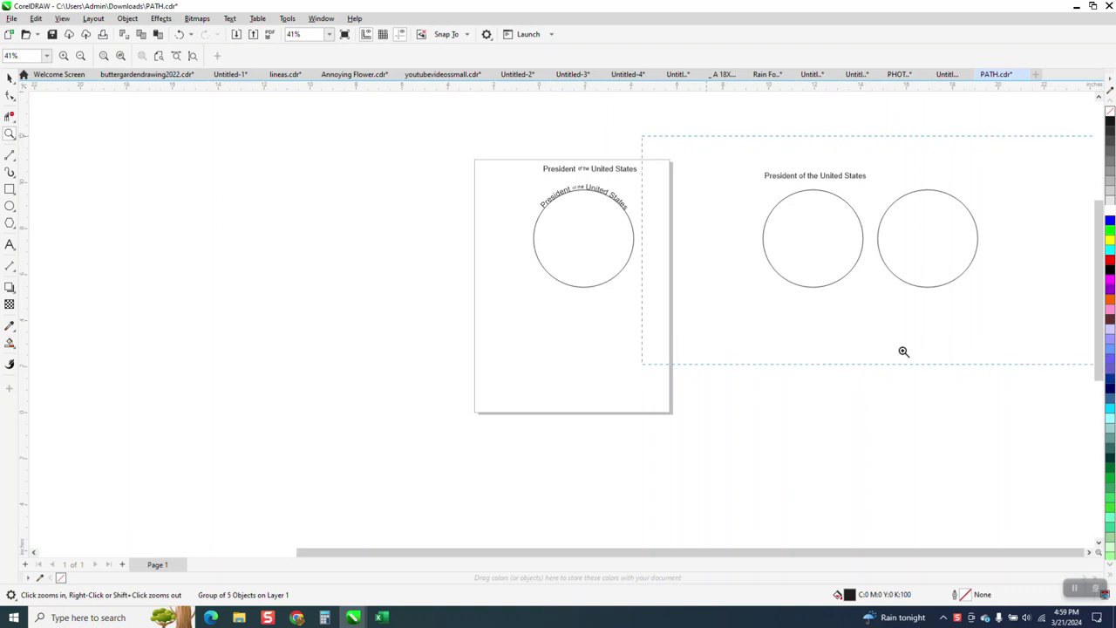
pyautogui.click(10, 78)
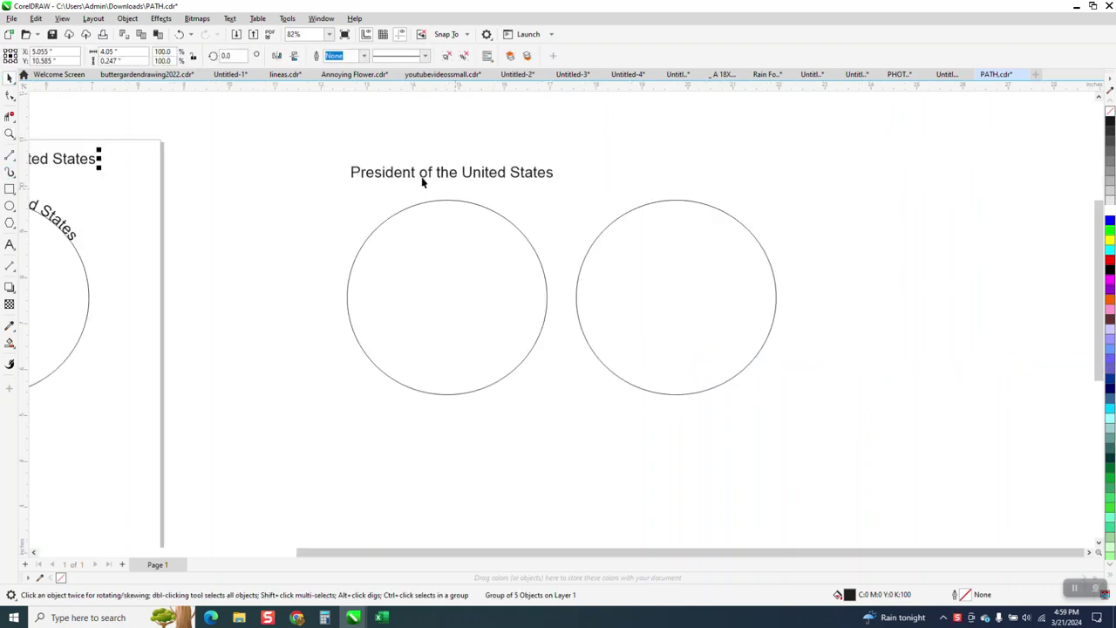
pyautogui.click(447, 170)
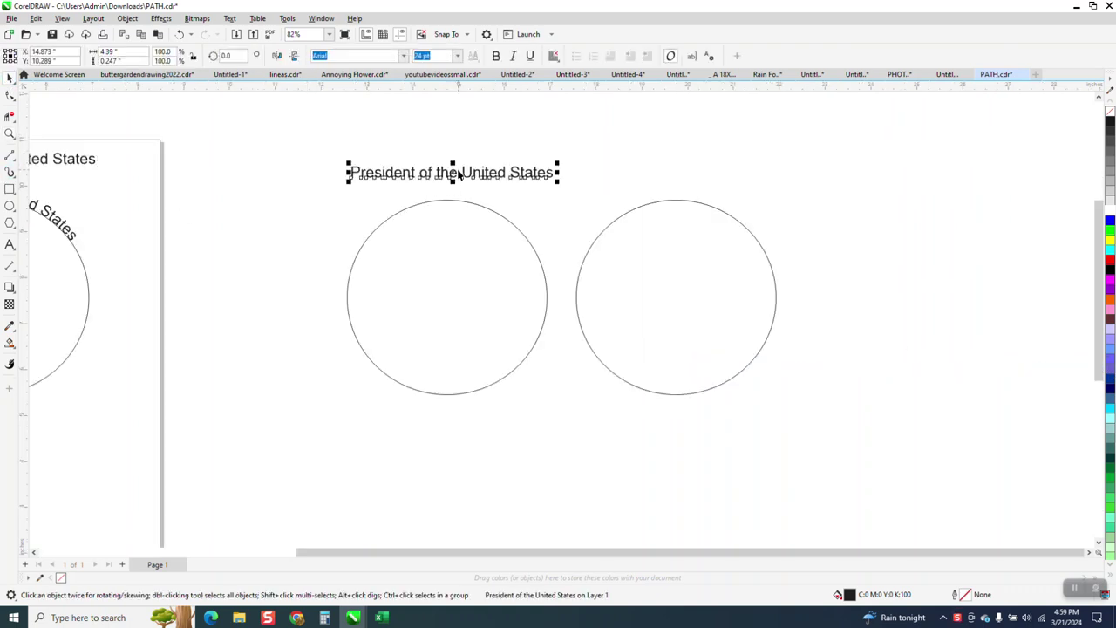
pyautogui.moveTo(449, 171); pyautogui.dragTo(977, 158)
pyautogui.moveTo(286, 179); pyautogui.dragTo(850, 441)
pyautogui.hotkey('ctrl', 'd')
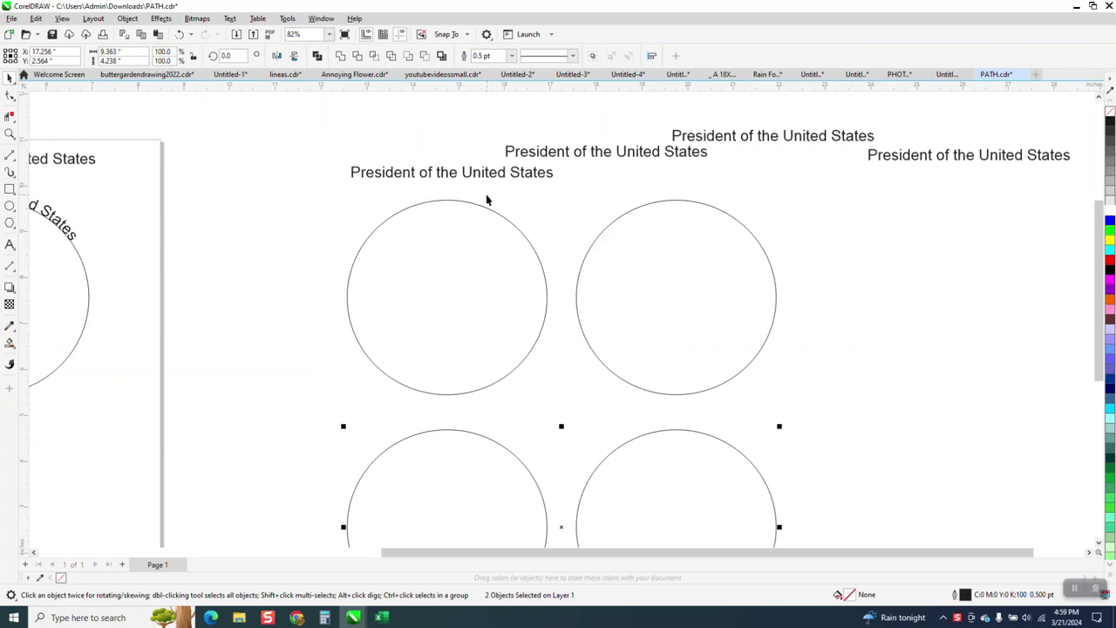
# Remove "of the" from the original text above the first circle, leaving a gap between "President" and "United States"
pyautogui.click(454, 175)
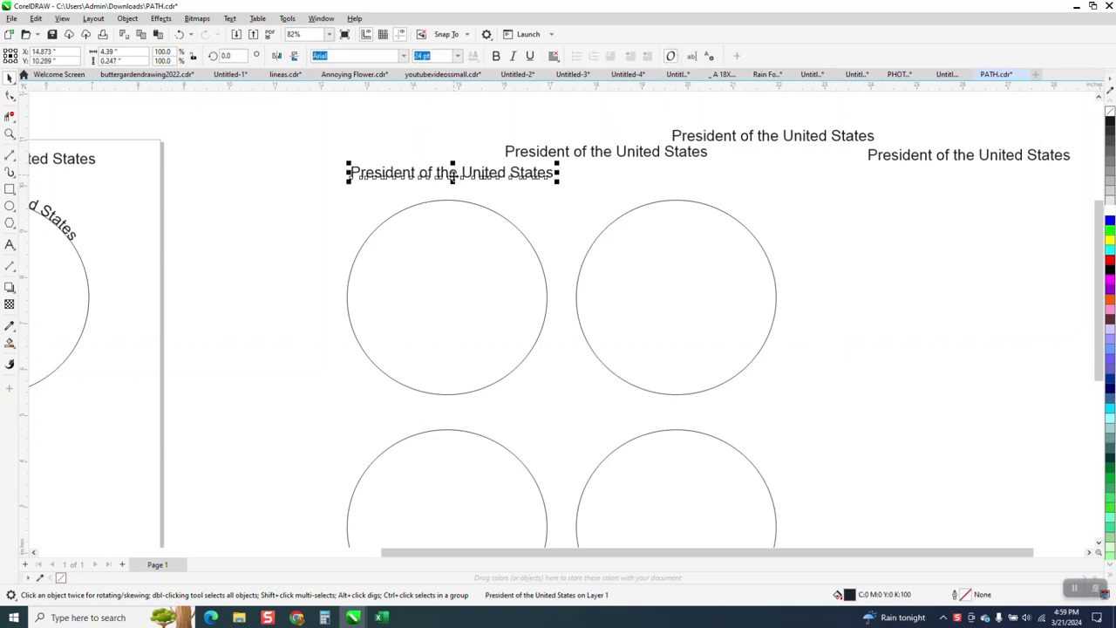
pyautogui.click(693, 57)
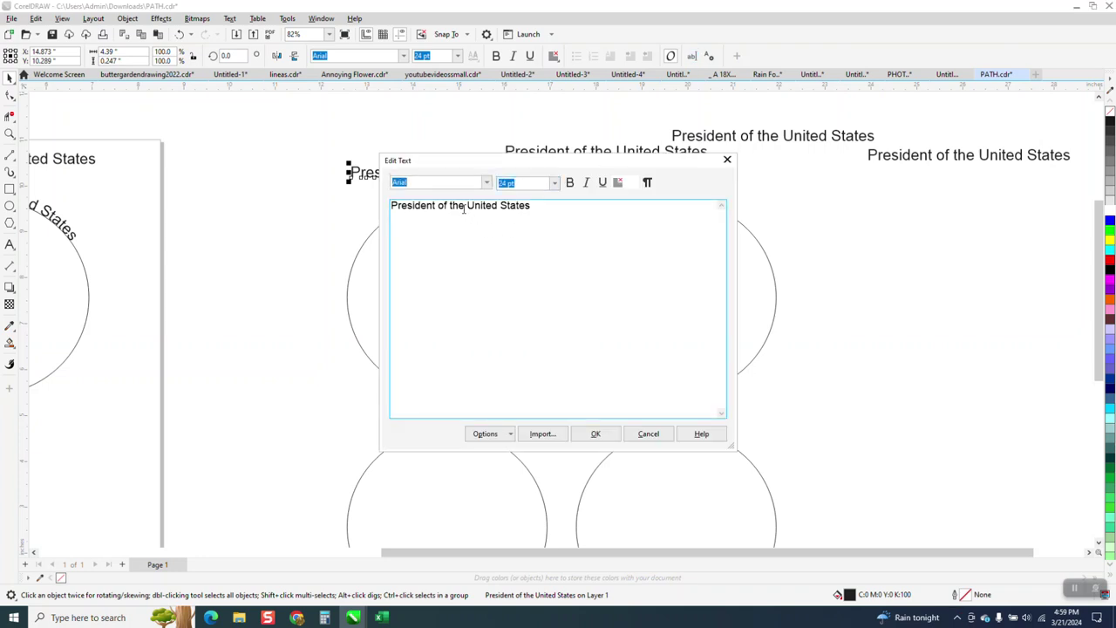
pyautogui.moveTo(465, 205); pyautogui.dragTo(438, 205)
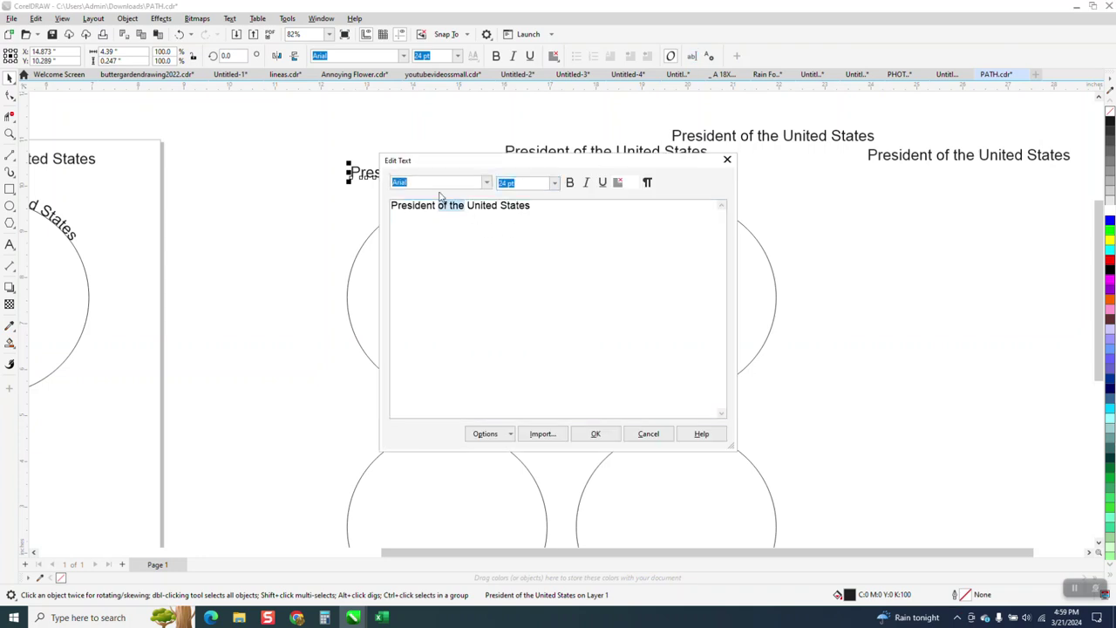
pyautogui.press('Delete')
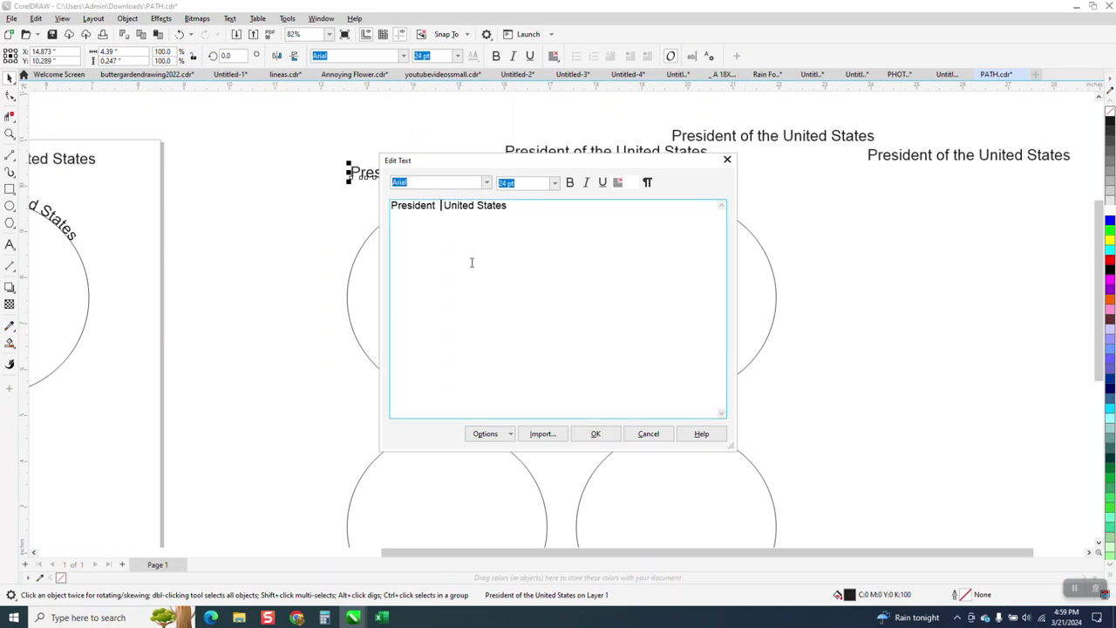
pyautogui.click(590, 436)
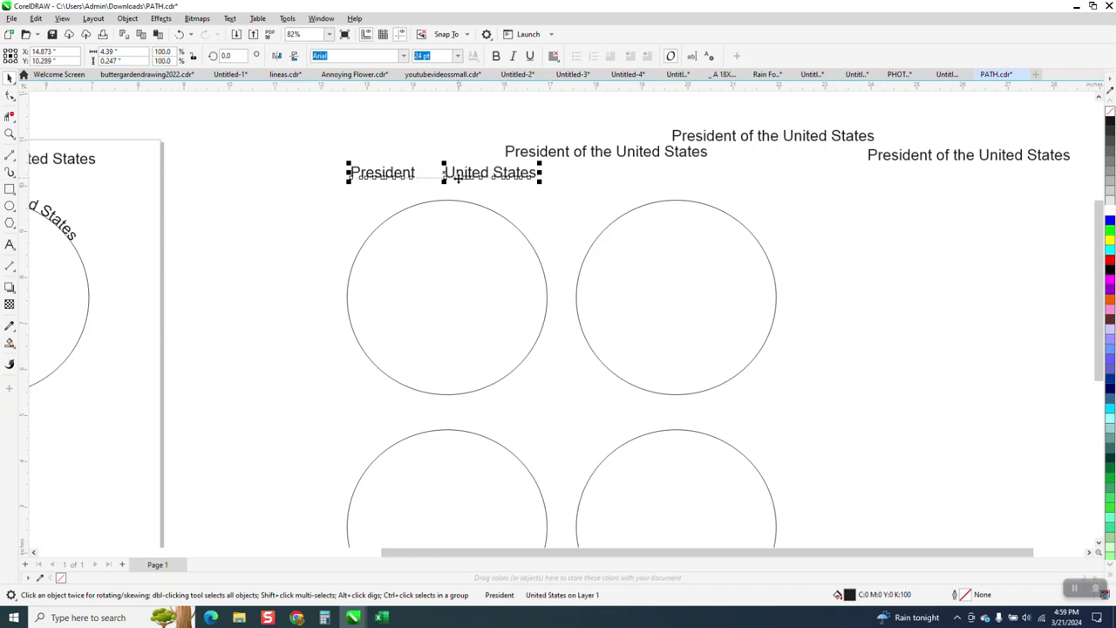
pyautogui.click(603, 155)
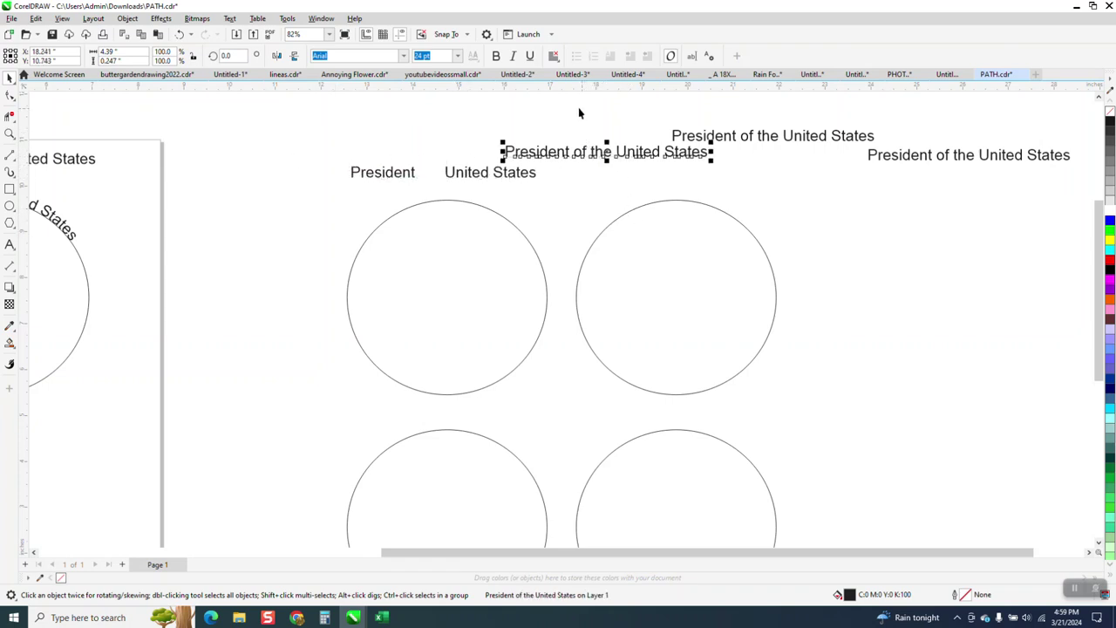
pyautogui.click(694, 59)
pyautogui.moveTo(533, 206); pyautogui.dragTo(391, 206)
pyautogui.press('BackSpace')
pyautogui.press('BackSpace')
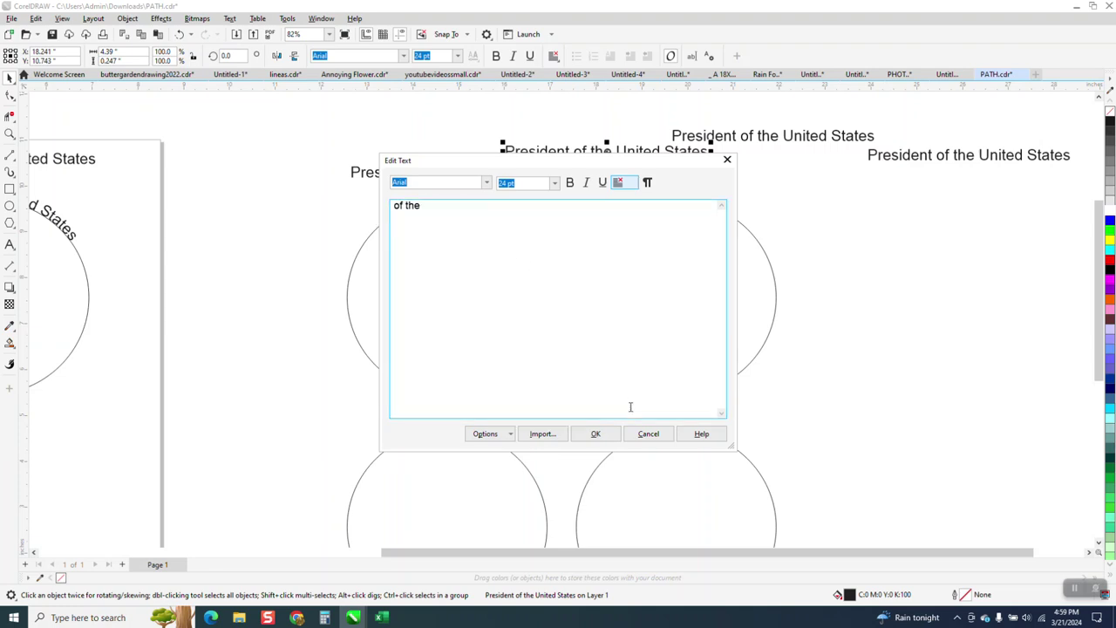
pyautogui.click(649, 437)
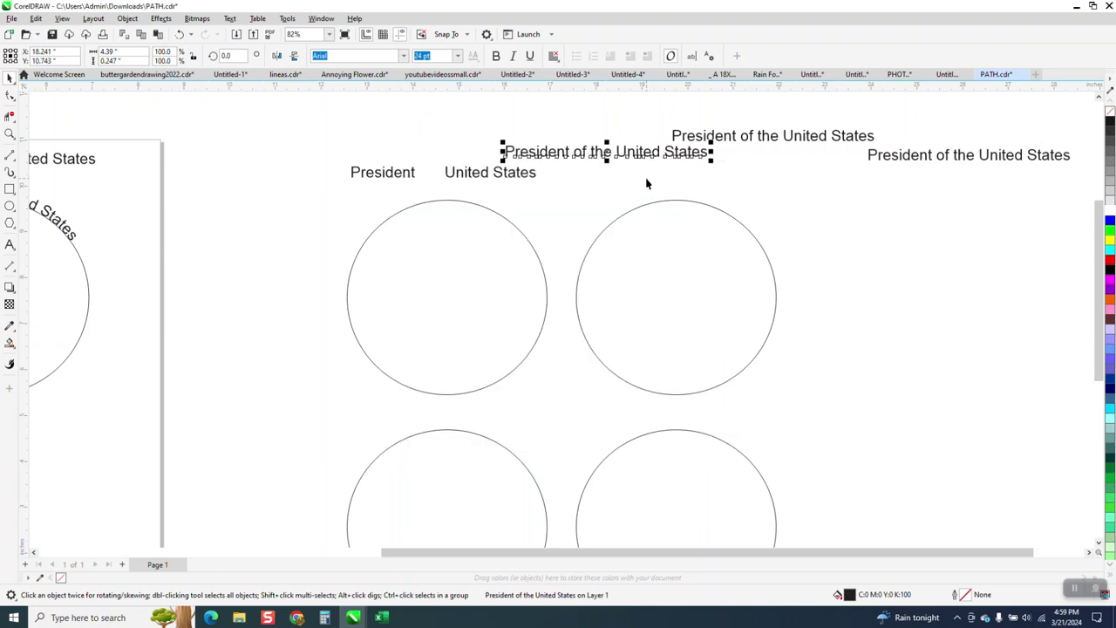
# Cut the copy nearest the original text down to only "of the" by deleting "United States" and "President"
pyautogui.click(694, 58)
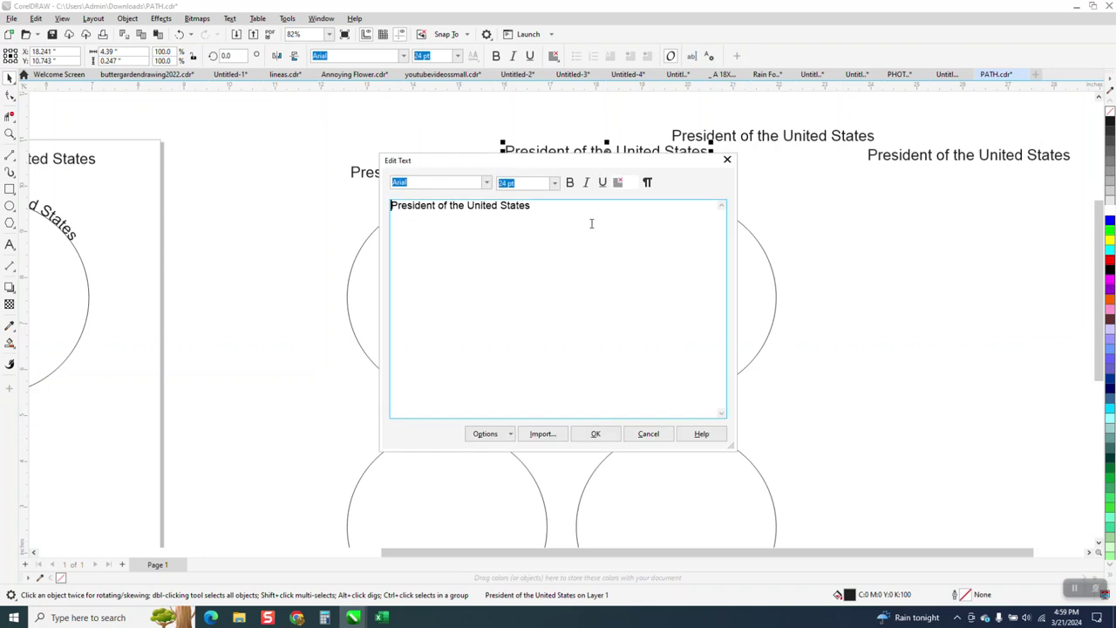
pyautogui.moveTo(535, 216); pyautogui.dragTo(455, 198)
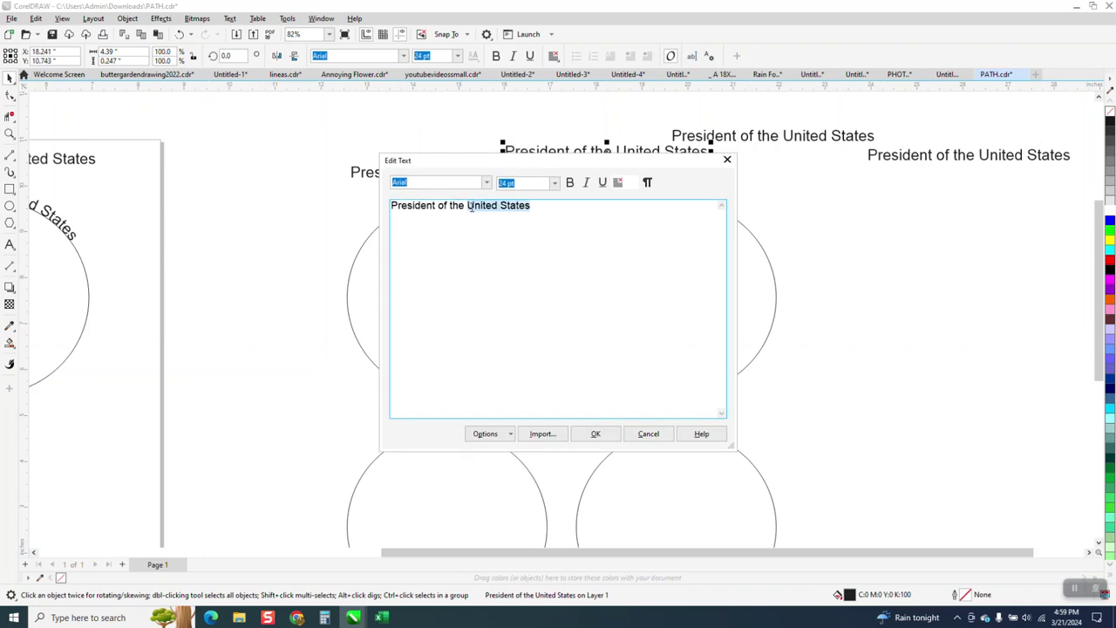
pyautogui.press('BackSpace')
pyautogui.moveTo(437, 205); pyautogui.dragTo(377, 216)
pyautogui.press('BackSpace')
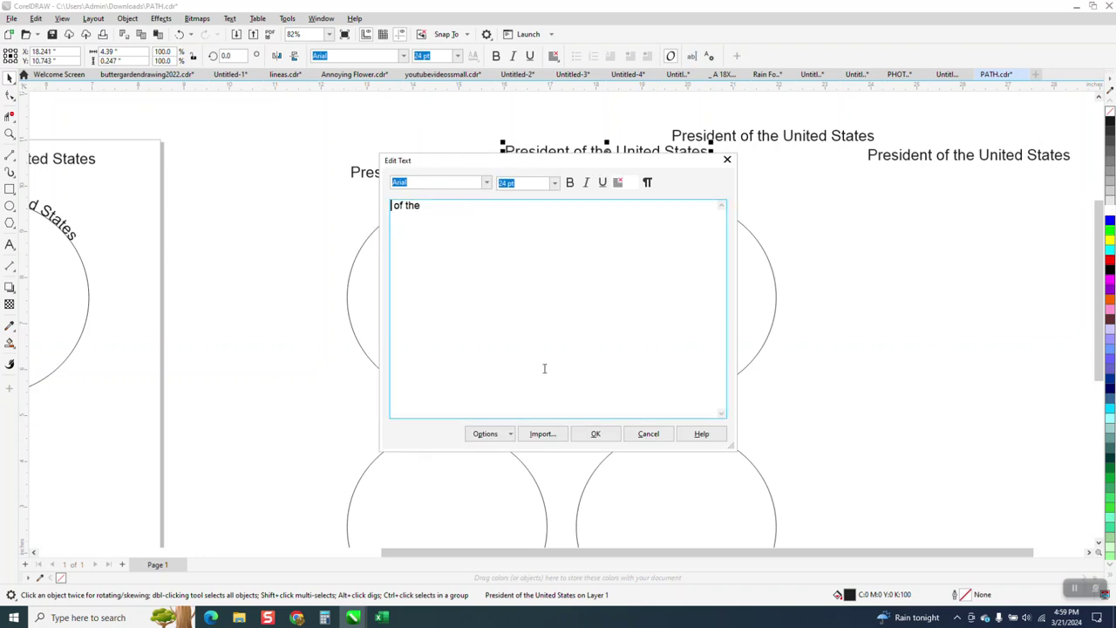
pyautogui.click(596, 434)
# Move the "of the" text down to the area between the two upper circles and set its size to 14 pt
pyautogui.moveTo(534, 155); pyautogui.dragTo(614, 184)
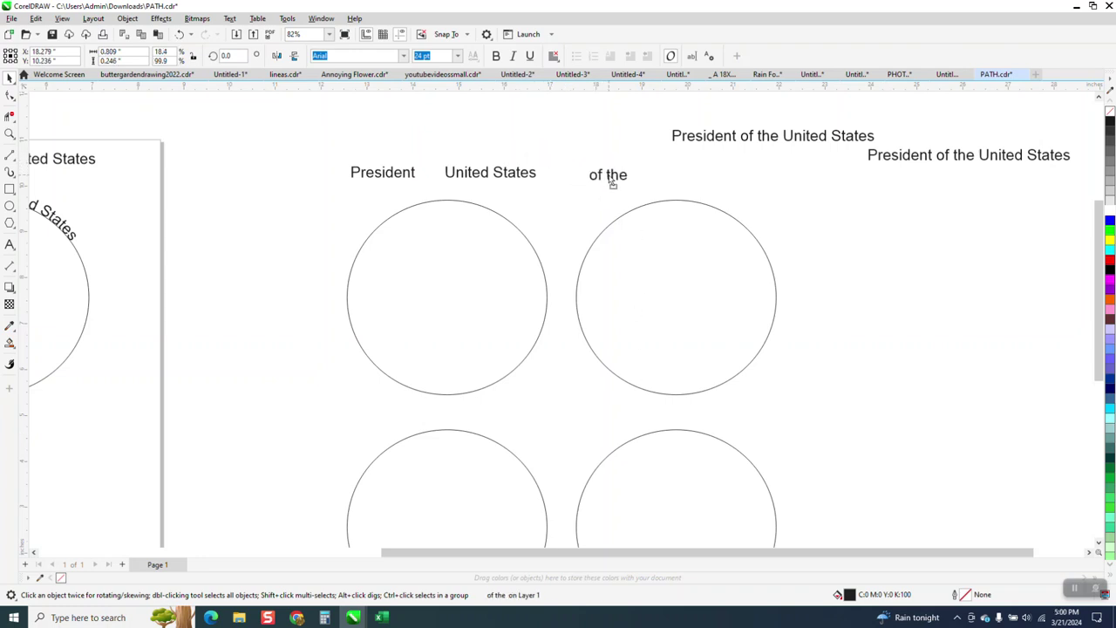
pyautogui.click(457, 55)
pyautogui.click(427, 152)
# Fit the gapped "President United States" text to the first upper circle, centred over its top
pyautogui.click(533, 175)
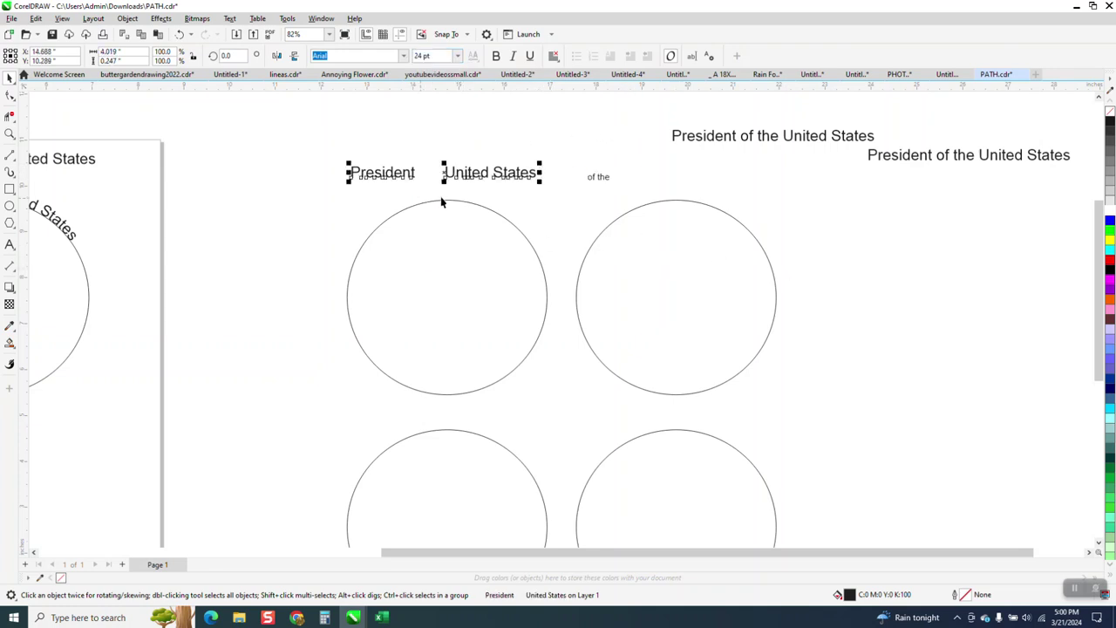
pyautogui.click(230, 18)
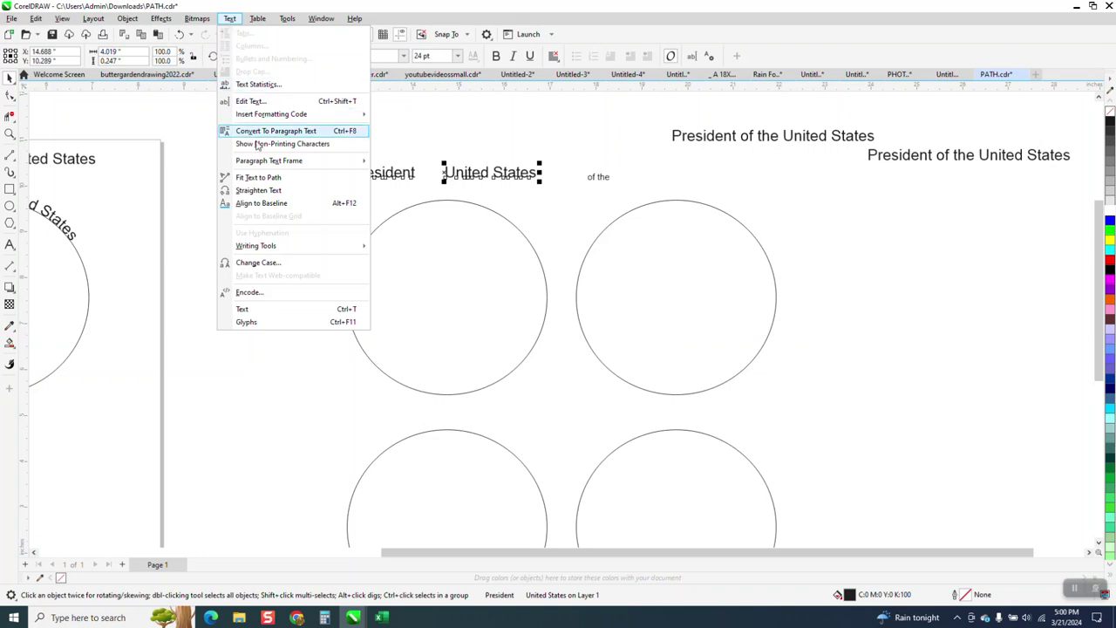
pyautogui.click(258, 177)
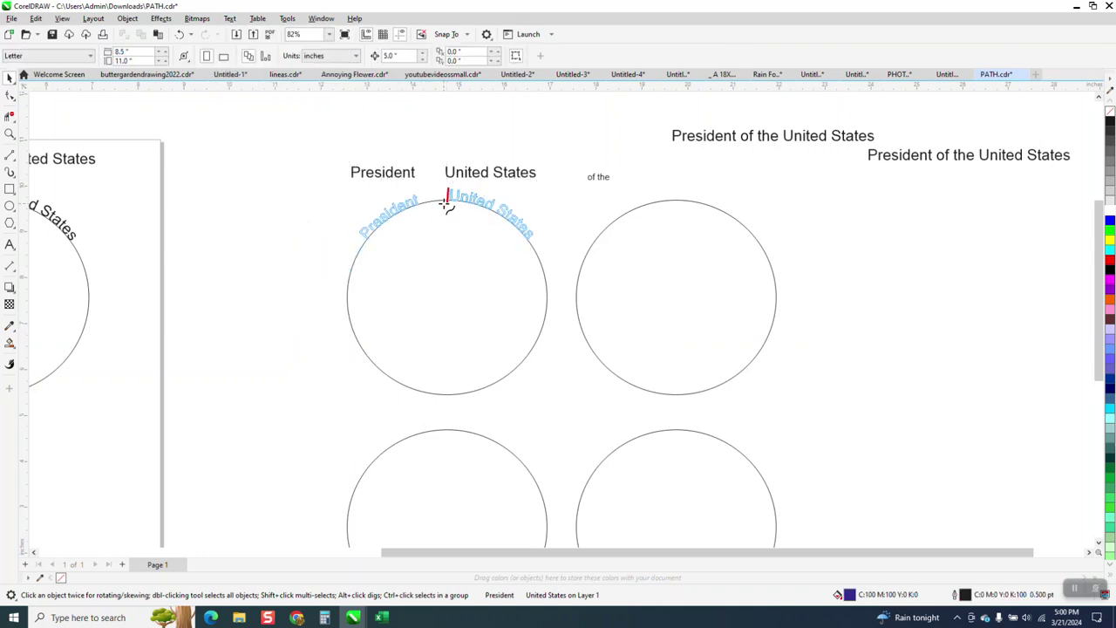
pyautogui.click(442, 207)
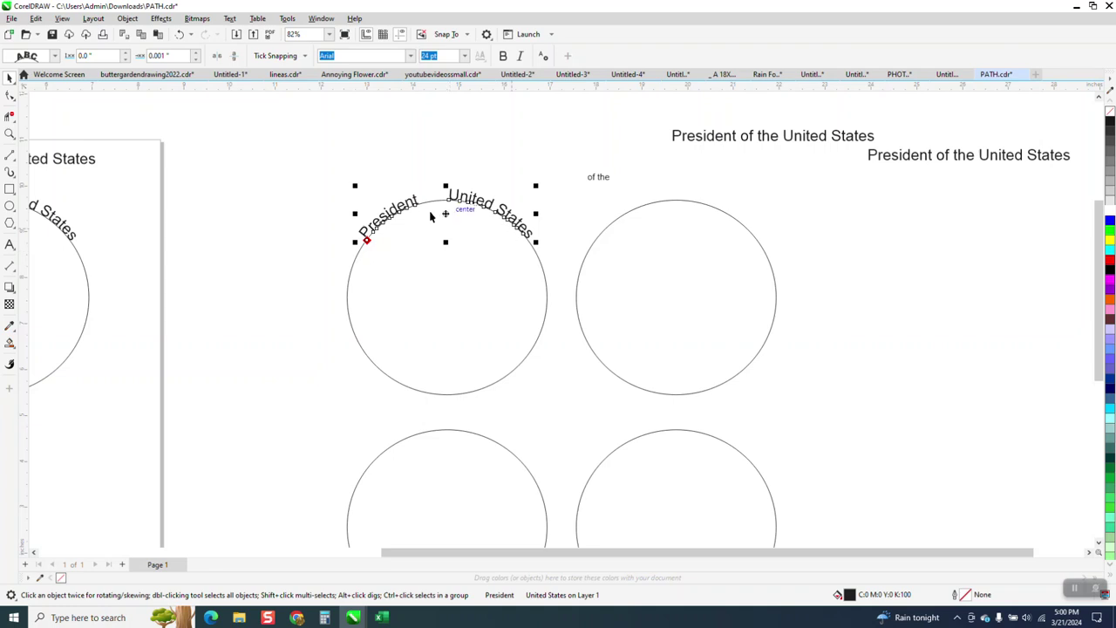
# Try to fit the "of the" text to the circle that already carries "President United States", and undo it
pyautogui.click(598, 178)
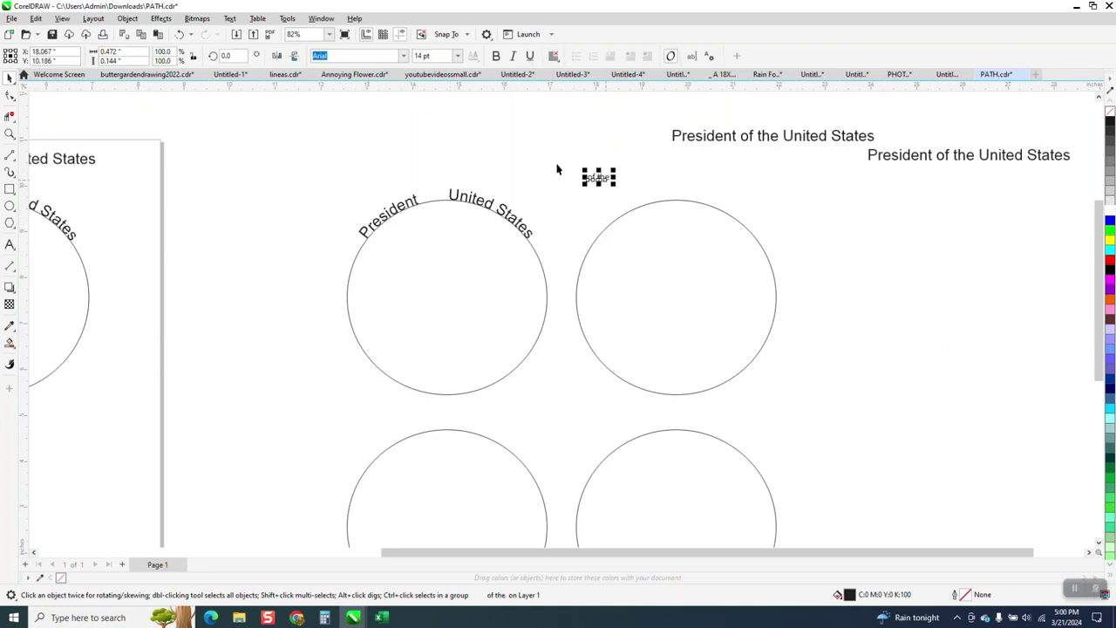
pyautogui.click(229, 19)
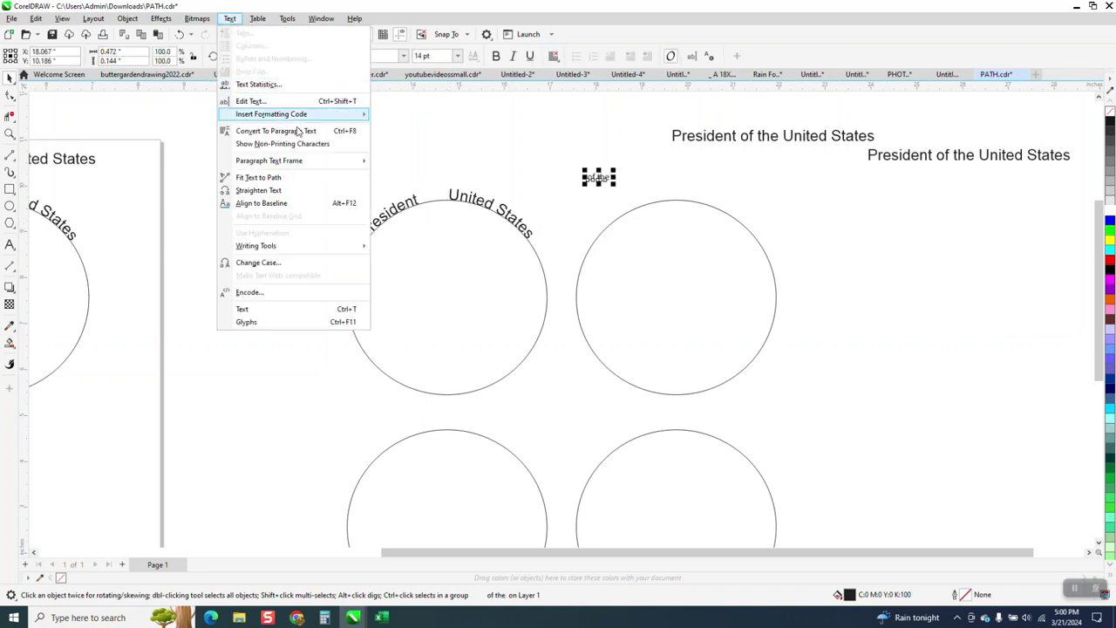
pyautogui.click(276, 178)
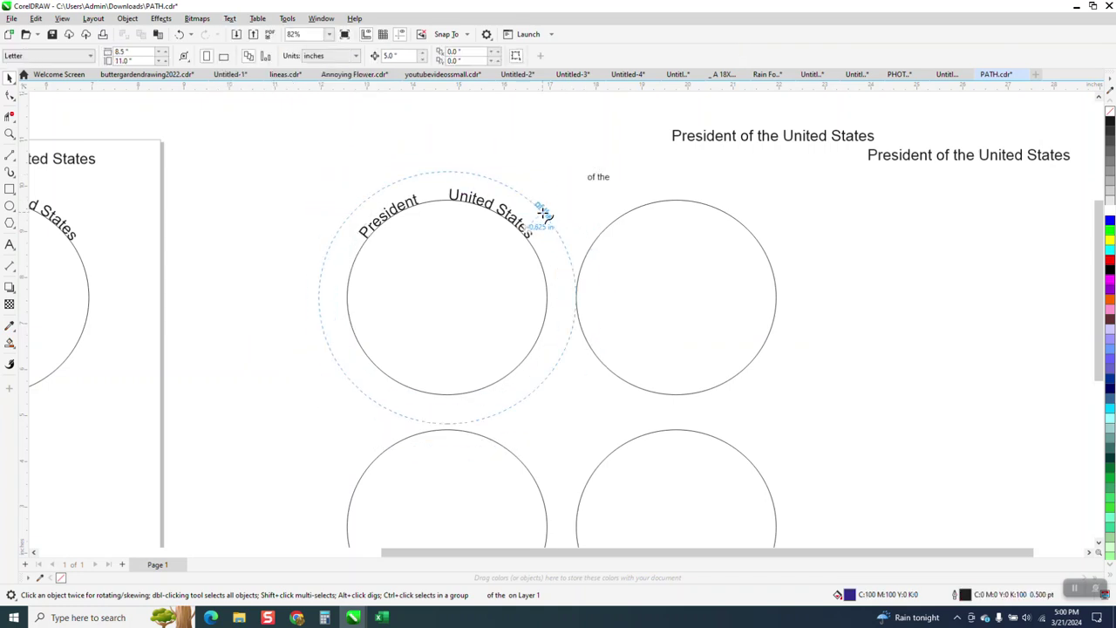
pyautogui.click(521, 242)
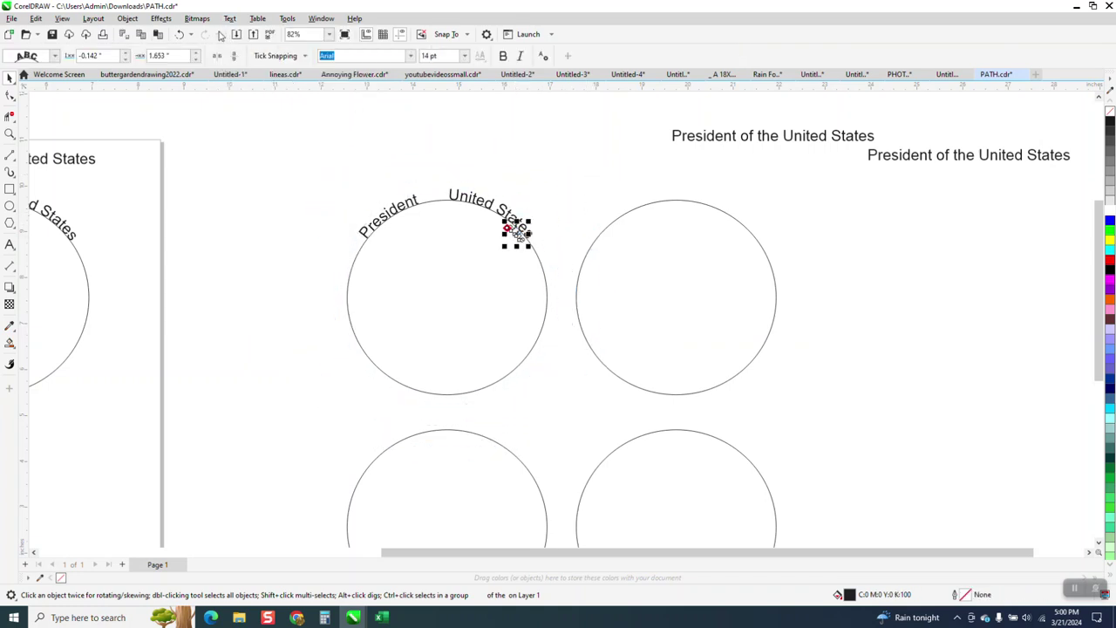
pyautogui.click(178, 34)
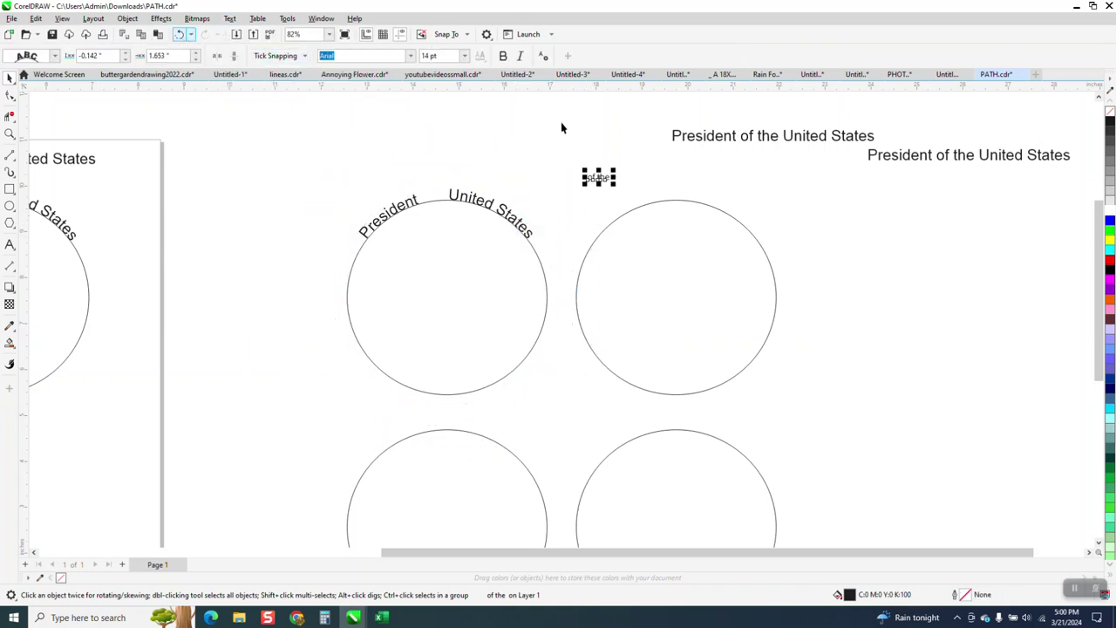
# Move the "of the" text above the second upper circle and fit it to that circle near the top
pyautogui.moveTo(600, 179); pyautogui.dragTo(681, 183)
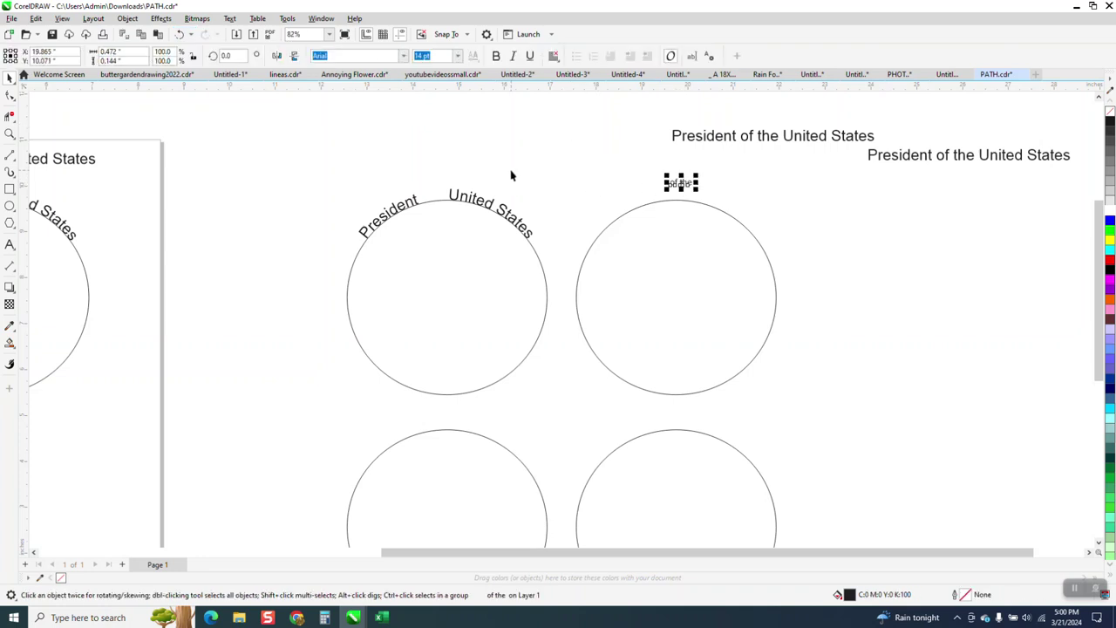
pyautogui.click(256, 19)
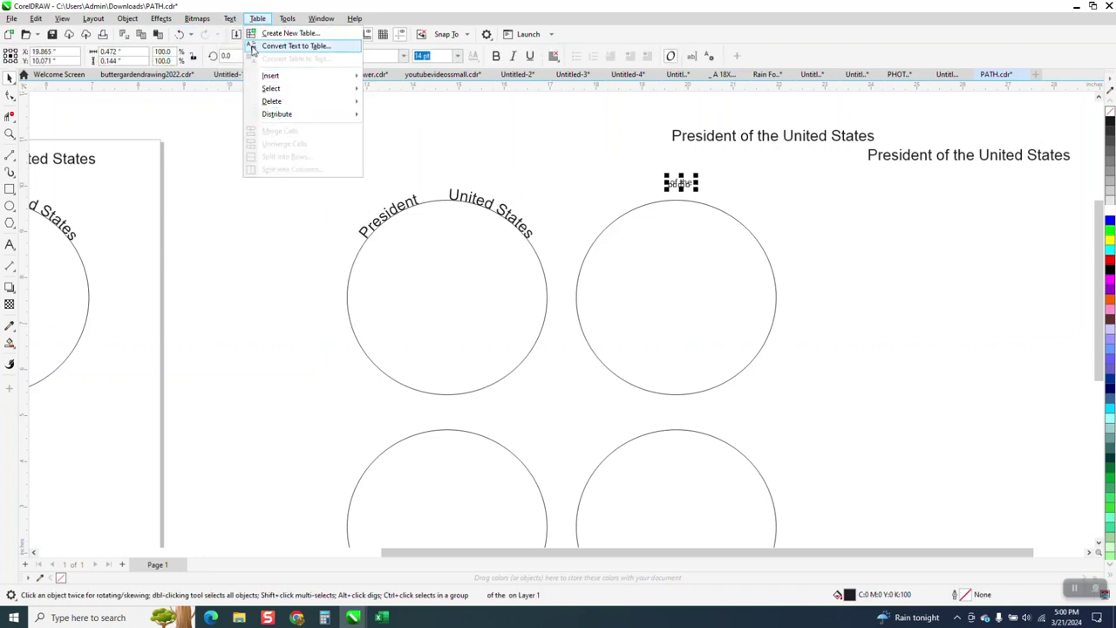
pyautogui.moveTo(226, 20)
pyautogui.click(253, 177)
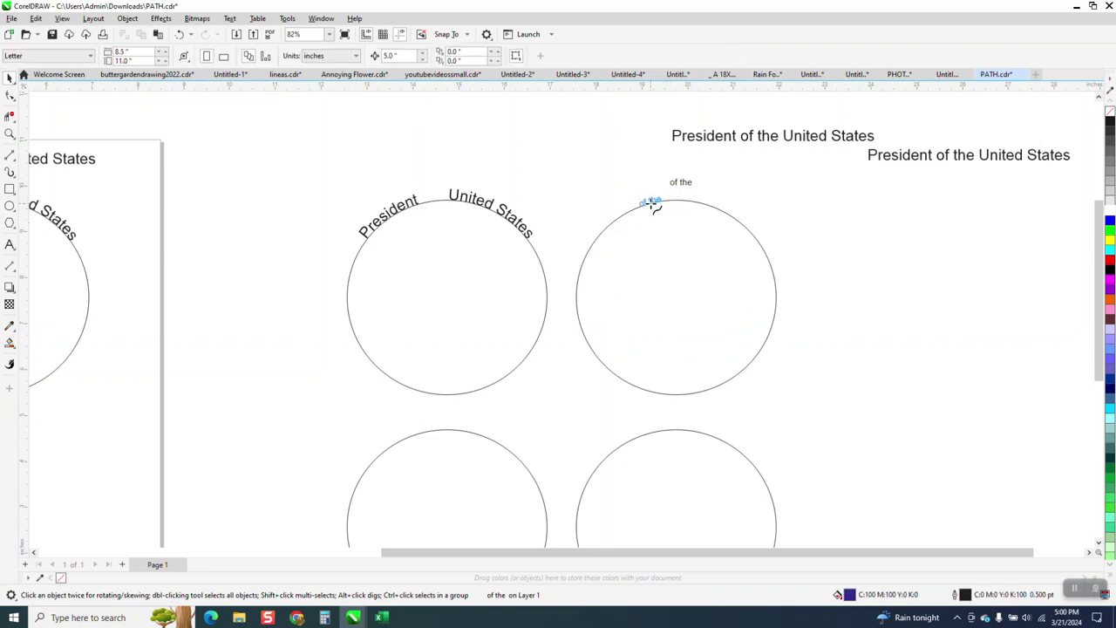
pyautogui.click(650, 203)
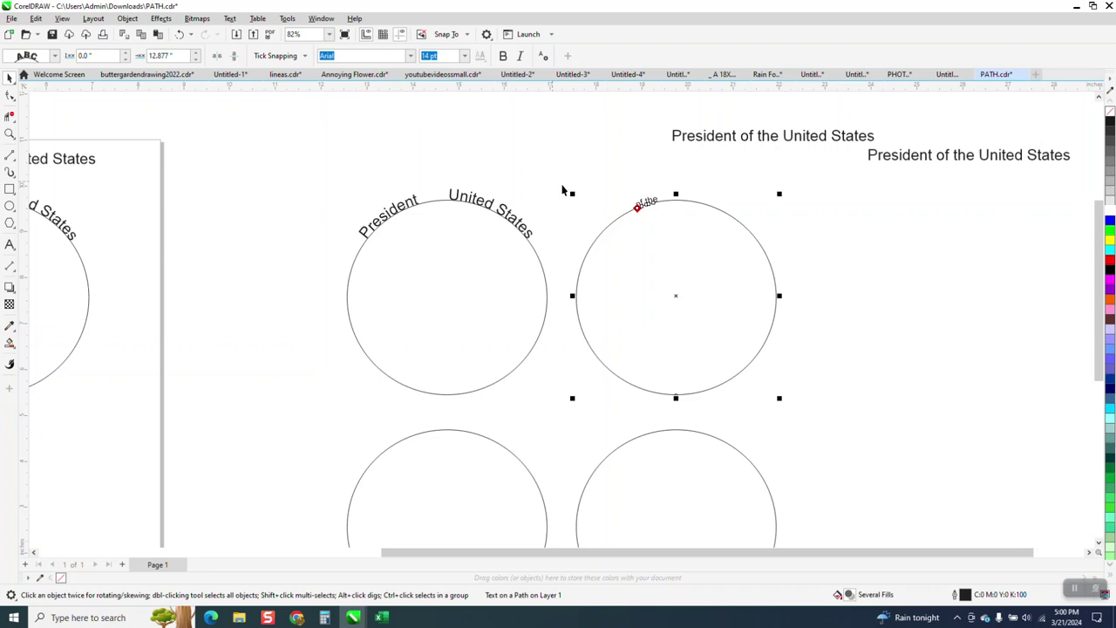
# Place the second circle with its "of the" text exactly over the circle carrying "President United States"
pyautogui.moveTo(569, 167); pyautogui.dragTo(835, 432)
pyautogui.hotkey('ctrl', 'z')
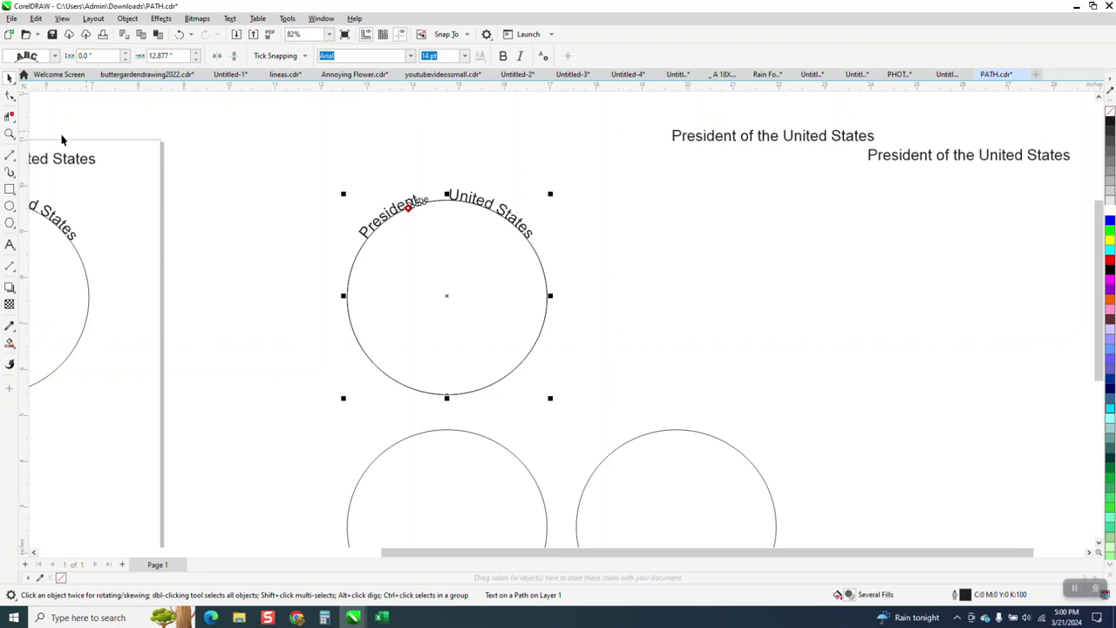
# Shift the "of the" text along its path to a 13.227" offset, into the gap between "President" and "United States"
pyautogui.click(10, 134)
pyautogui.moveTo(327, 173); pyautogui.dragTo(815, 516)
pyautogui.click(10, 79)
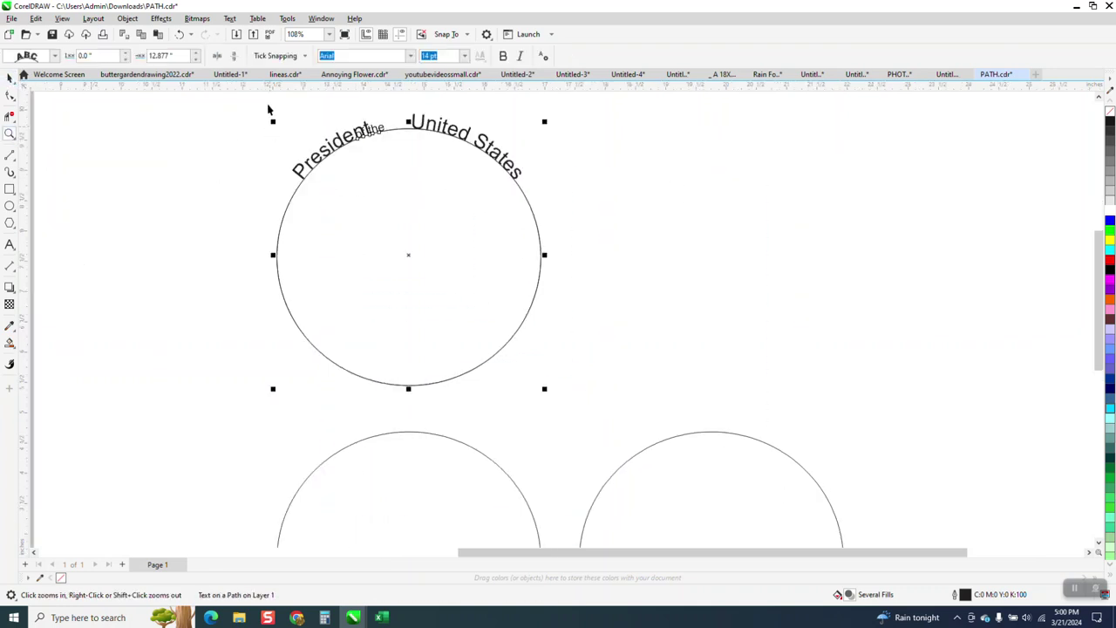
pyautogui.press('space')
pyautogui.press('Escape')
pyautogui.click(385, 127)
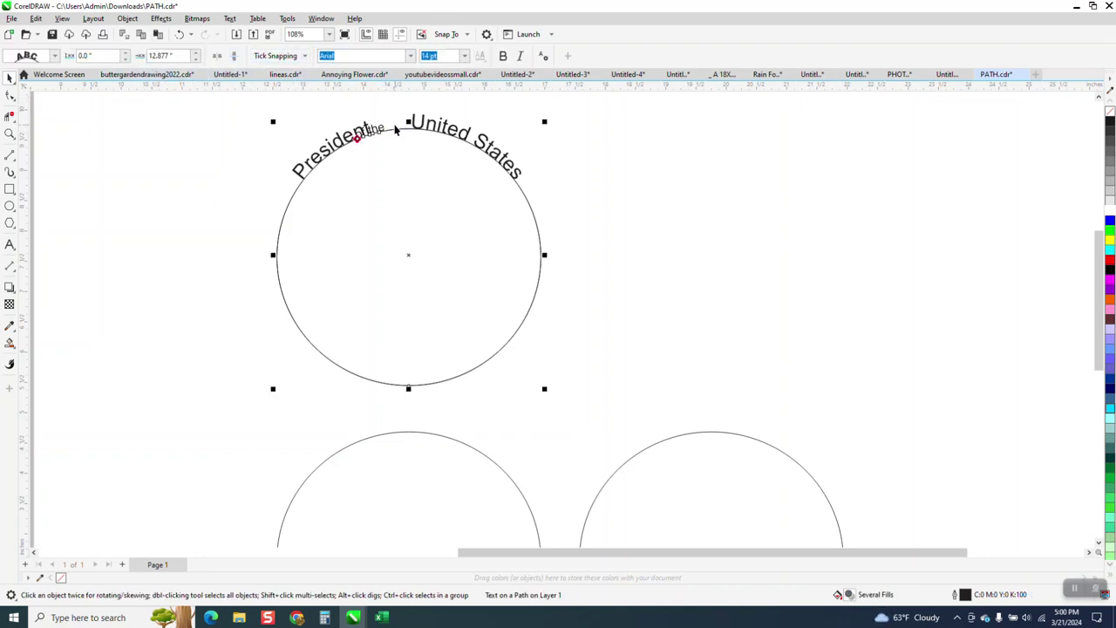
pyautogui.click(198, 55)
pyautogui.click(198, 55)
pyautogui.click(198, 55)
pyautogui.click(198, 55)
pyautogui.click(198, 55)
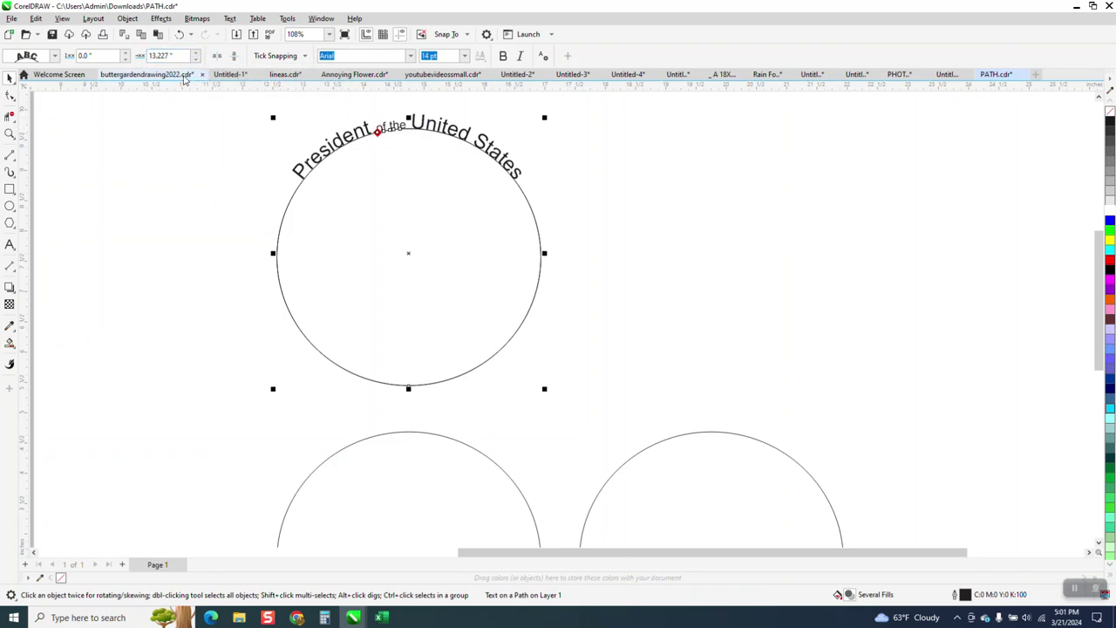
# Try raising the "of the" text to a 0.1" distance from its path, with the offset at 13.827"
pyautogui.click(127, 56)
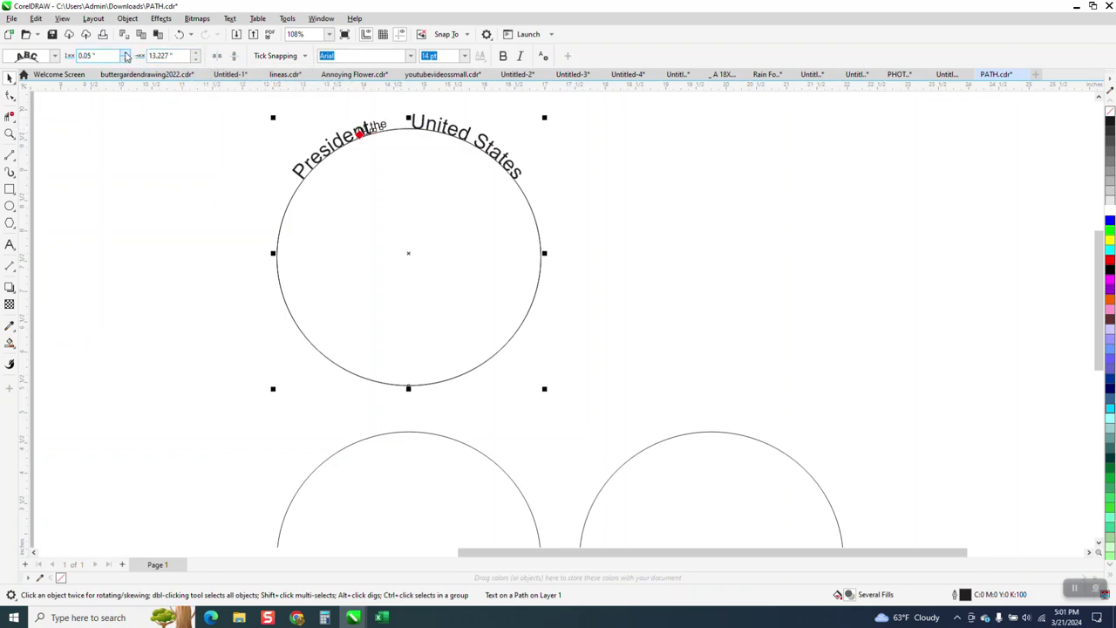
pyautogui.click(196, 60)
pyautogui.click(196, 52)
pyautogui.click(196, 52)
pyautogui.click(196, 52)
pyautogui.click(196, 53)
pyautogui.click(196, 53)
pyautogui.click(196, 52)
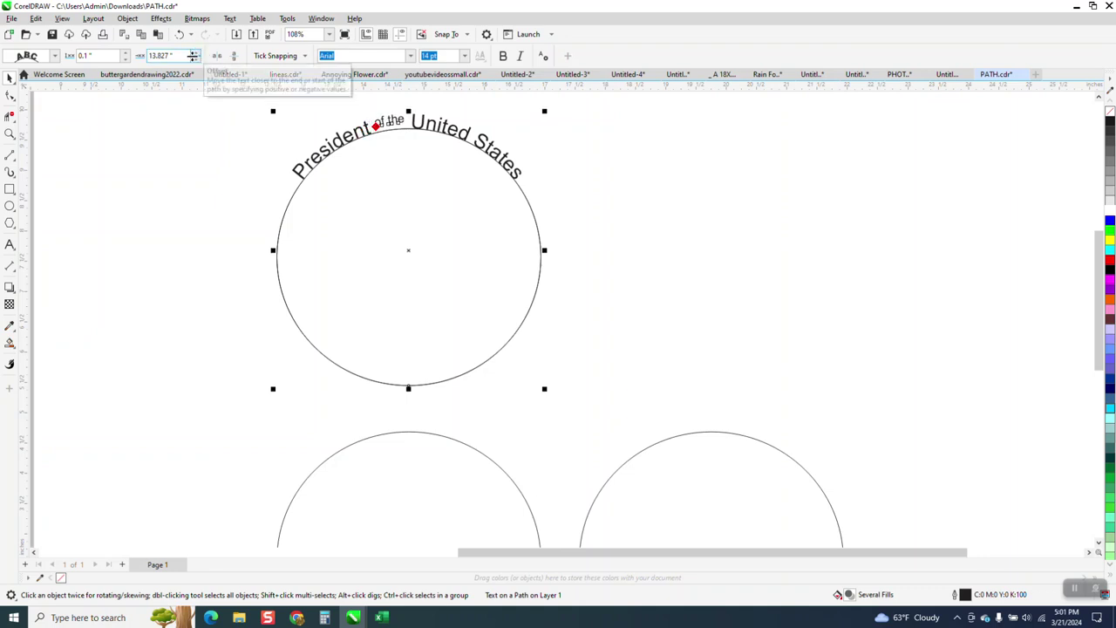
pyautogui.click(126, 59)
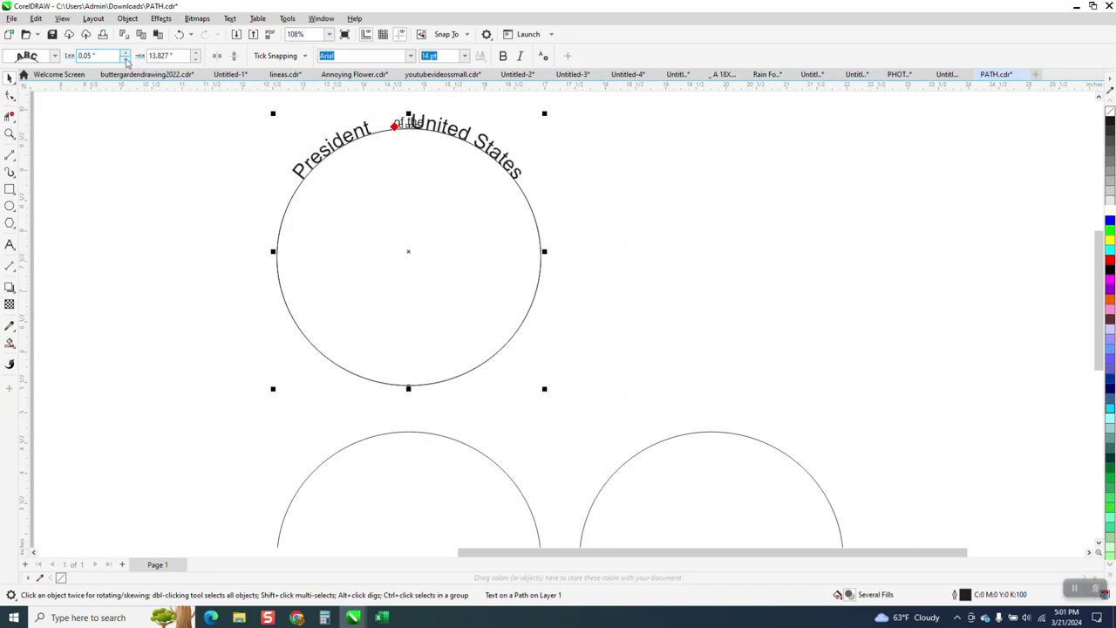
pyautogui.click(126, 54)
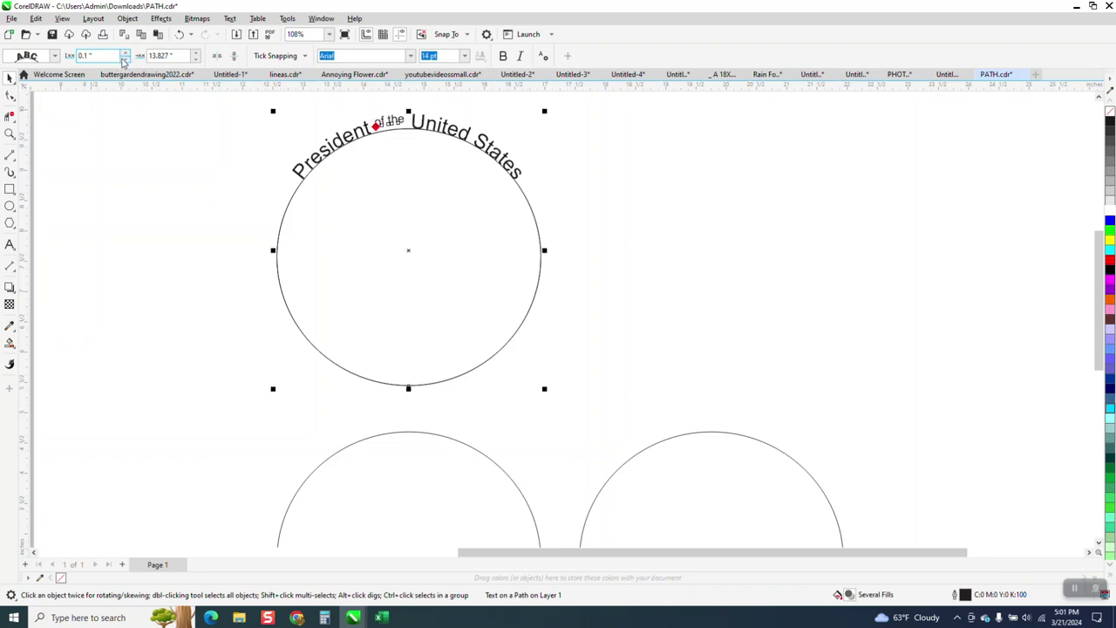
# Try a 0.02" distance from the path for the "of the" text, and settle on 0.005"
pyautogui.click(110, 56)
pyautogui.write('.02')
pyautogui.press('Return')
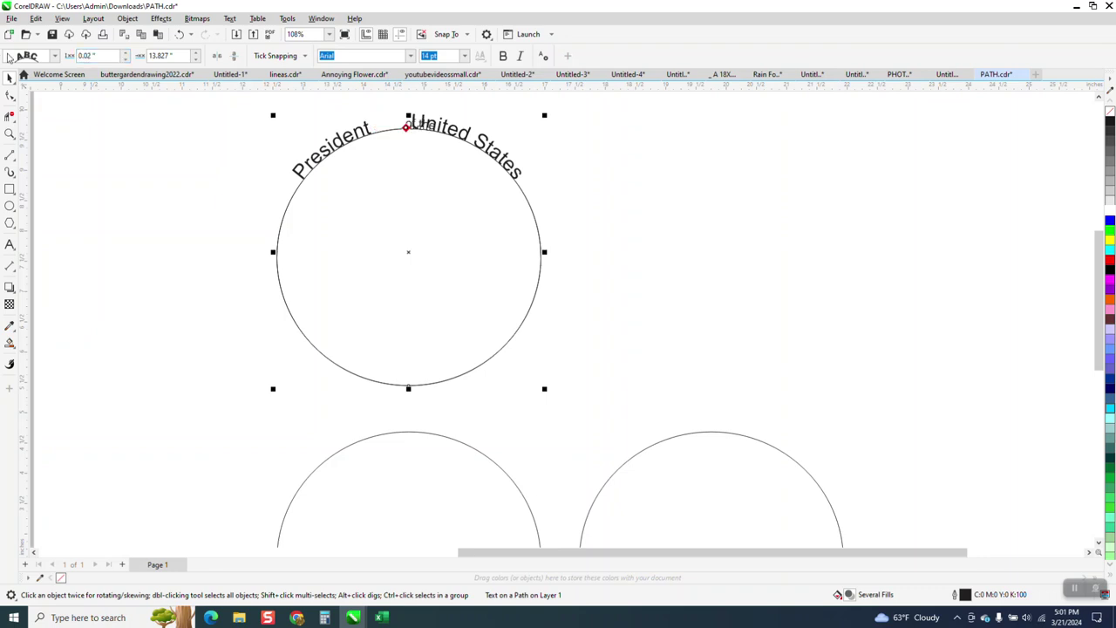
pyautogui.click(108, 56)
pyautogui.press('BackSpace')
pyautogui.press('Return')
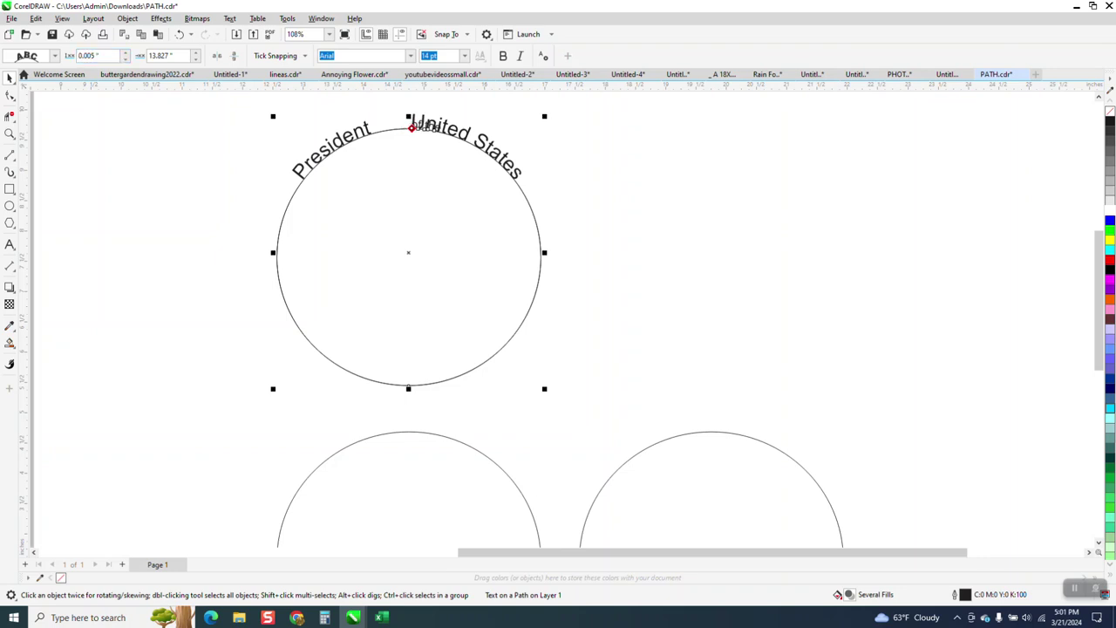
# Shift the "of the" text along its path to a 13.227" offset, between "President" and "United States"
pyautogui.click(197, 59)
pyautogui.click(197, 59)
pyautogui.click(197, 59)
pyautogui.click(197, 59)
pyautogui.click(197, 60)
pyautogui.click(197, 59)
pyautogui.click(197, 59)
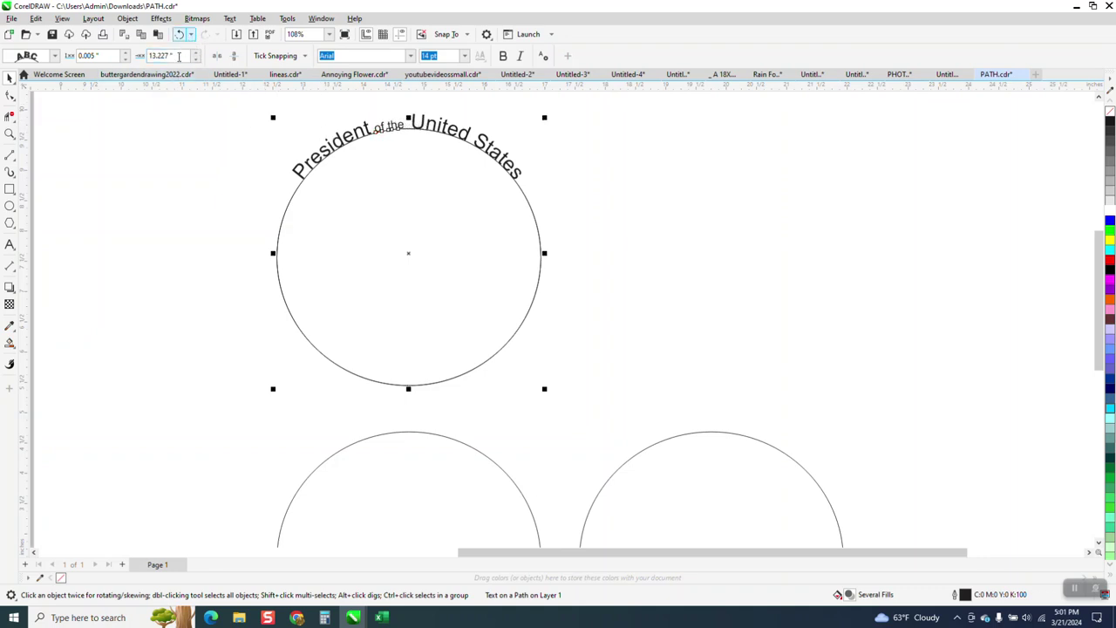
pyautogui.click(199, 150)
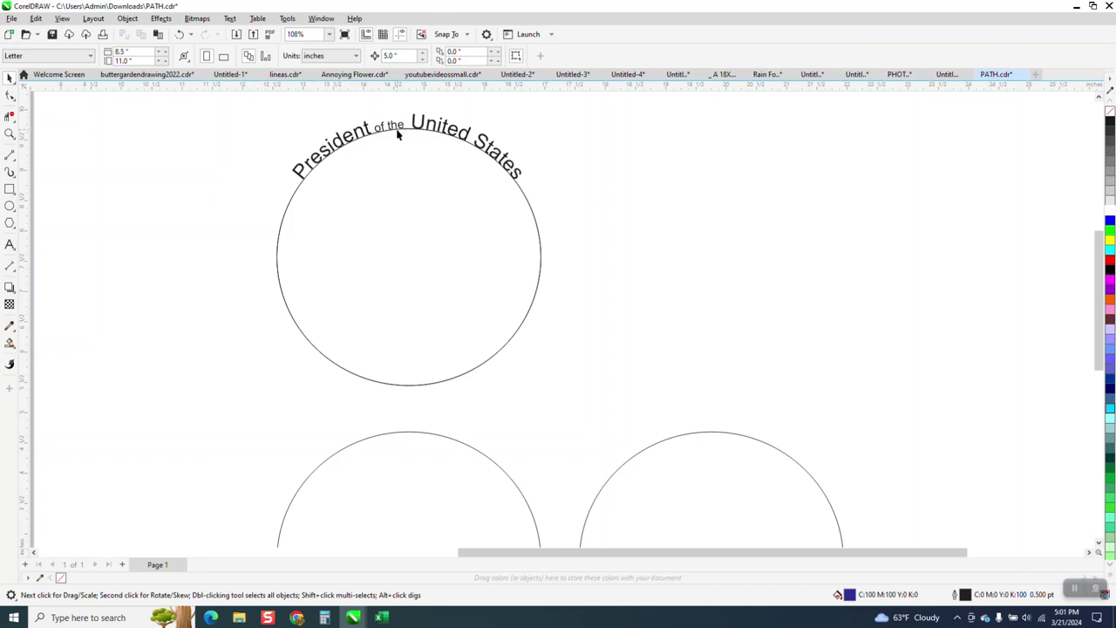
# Break the "of the" text apart from its circular path
pyautogui.click(399, 131)
pyautogui.click(128, 19)
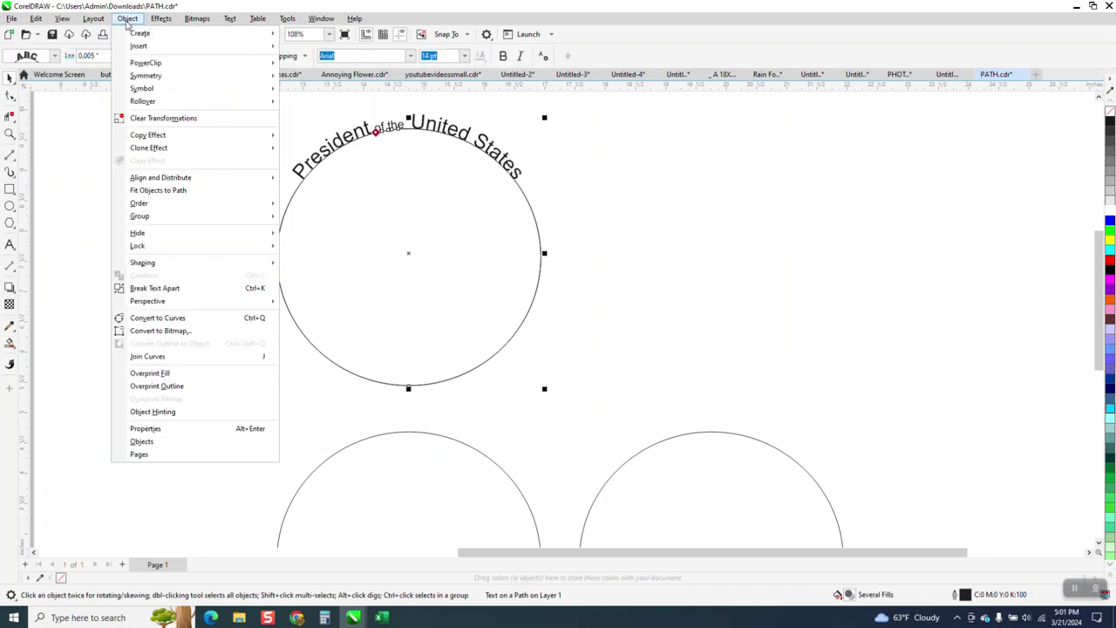
pyautogui.click(183, 289)
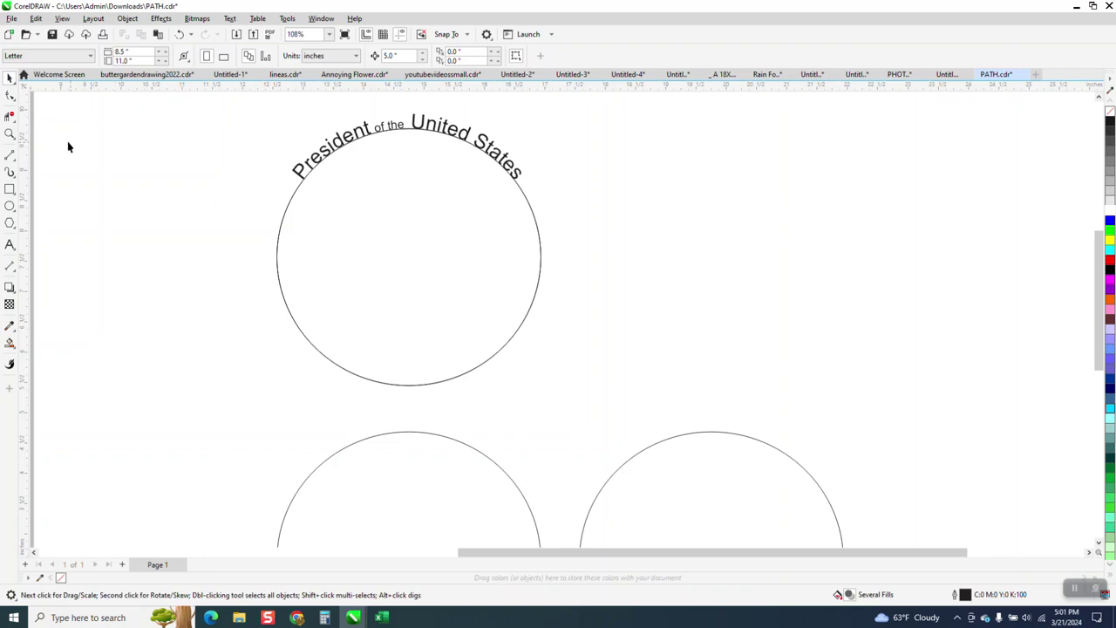
# Nudge the detached "of the" text slightly up off the upper circle, to about X 14.45", Y 9.77"
pyautogui.click(10, 133)
pyautogui.moveTo(302, 118); pyautogui.dragTo(568, 236)
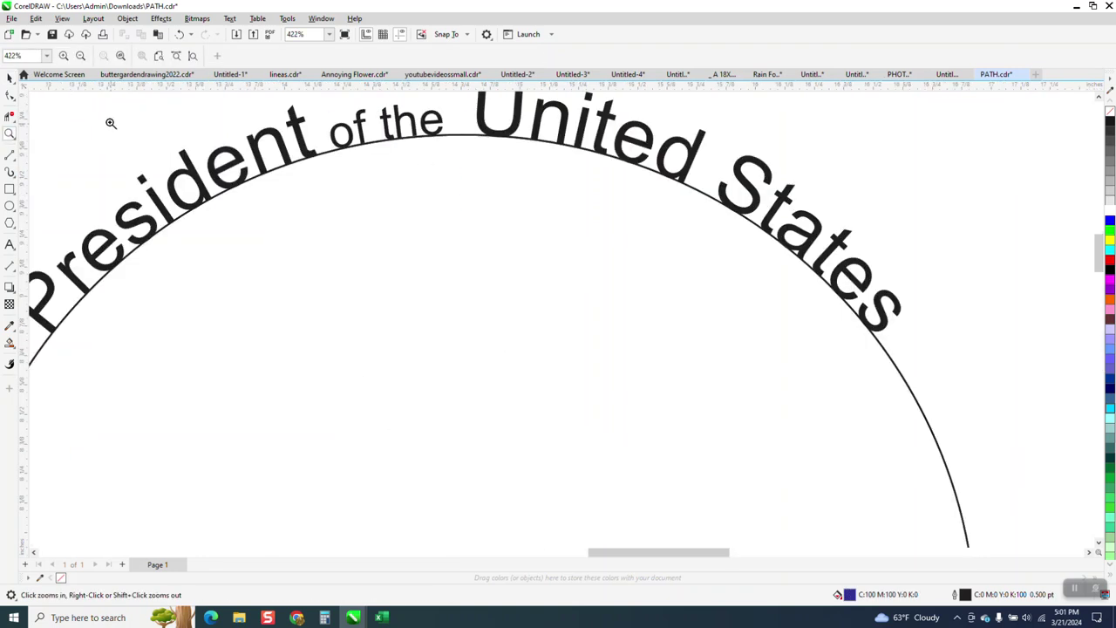
pyautogui.click(9, 77)
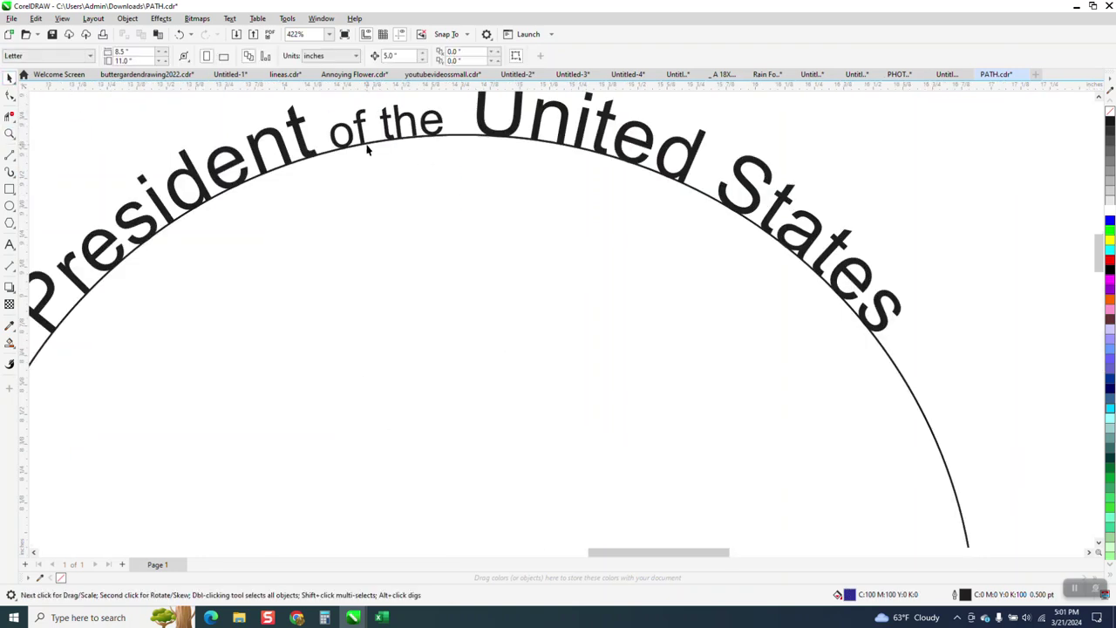
pyautogui.click(430, 137)
pyautogui.scroll(-2, 431, 143)
pyautogui.scroll(1, 468, 173)
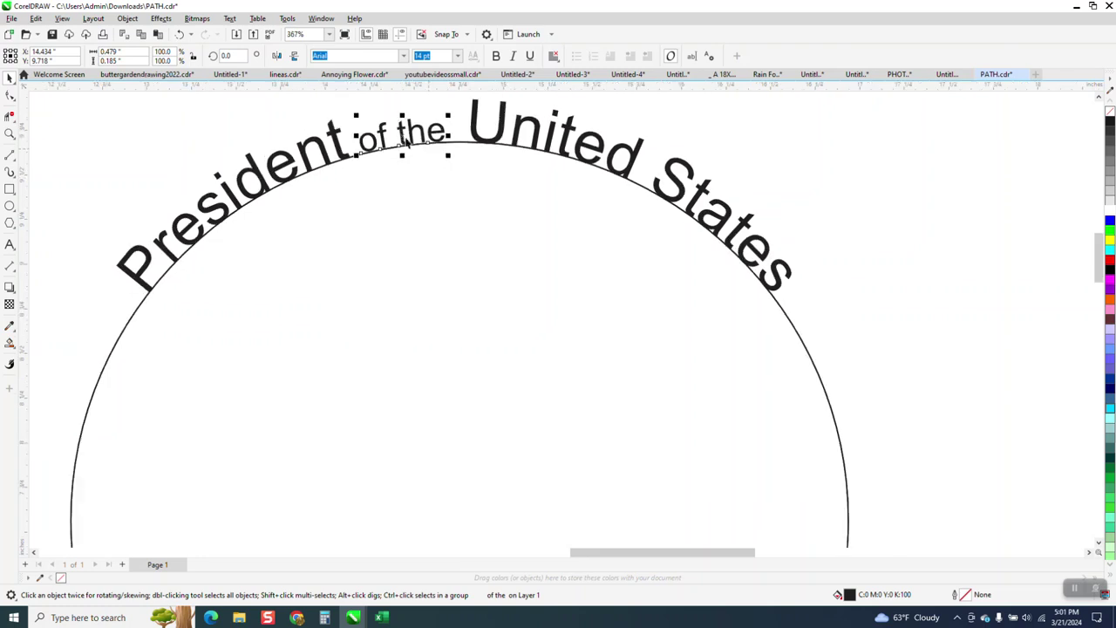
pyautogui.moveTo(403, 136); pyautogui.dragTo(411, 133)
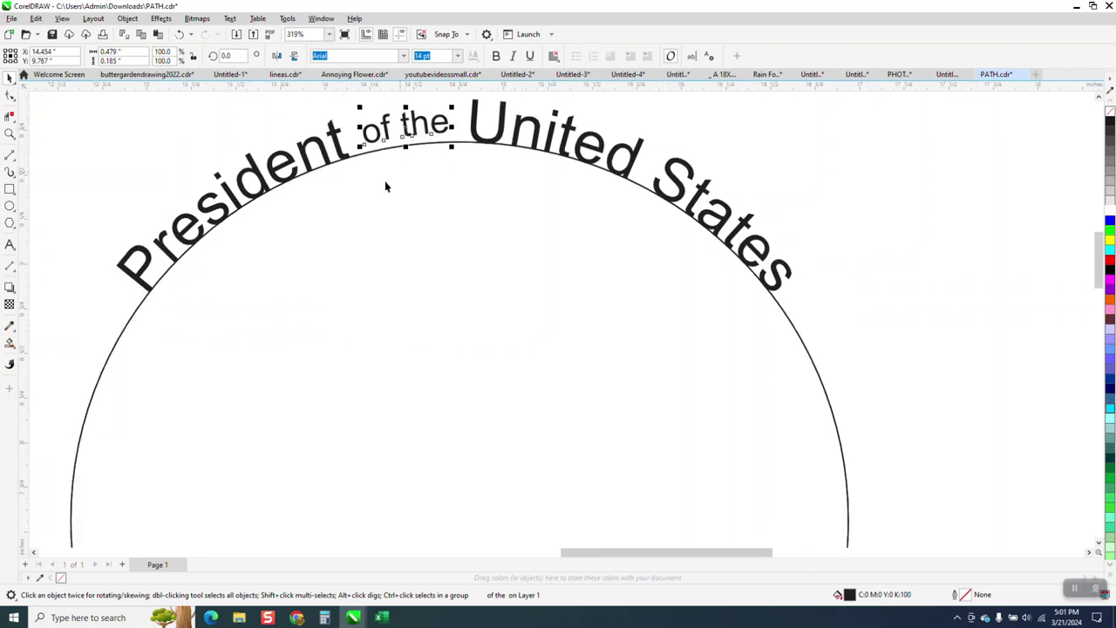
pyautogui.scroll(-3, 680, 113)
pyautogui.click(705, 178)
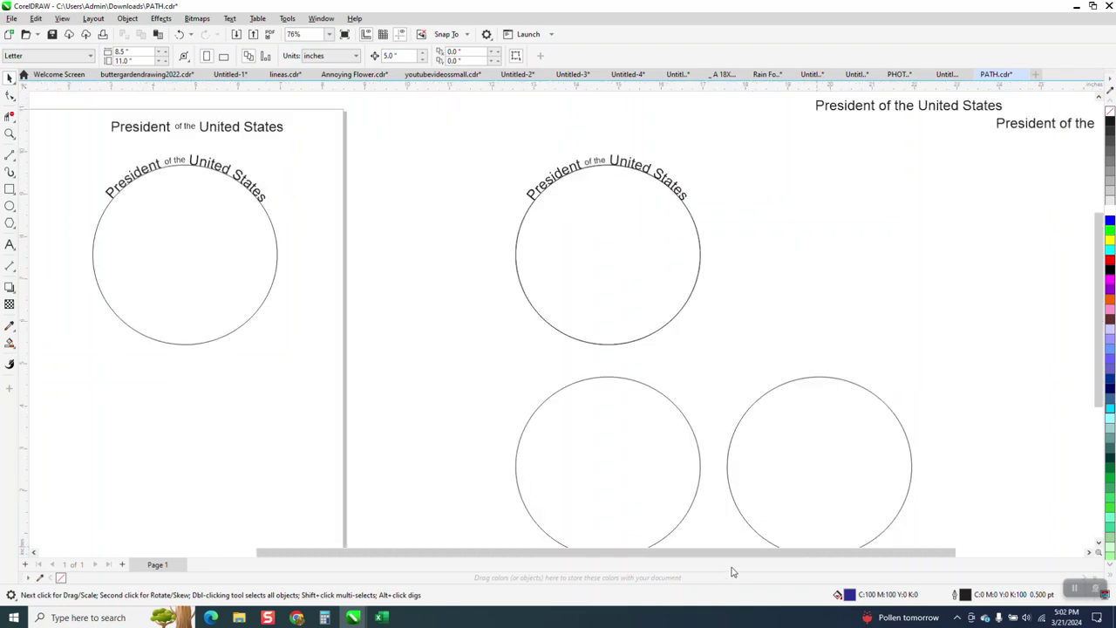
# Move a straight "President of the United States" text above the lower circle on the right and set its "of the" characters to 14 pt
pyautogui.moveTo(909, 108); pyautogui.dragTo(847, 325)
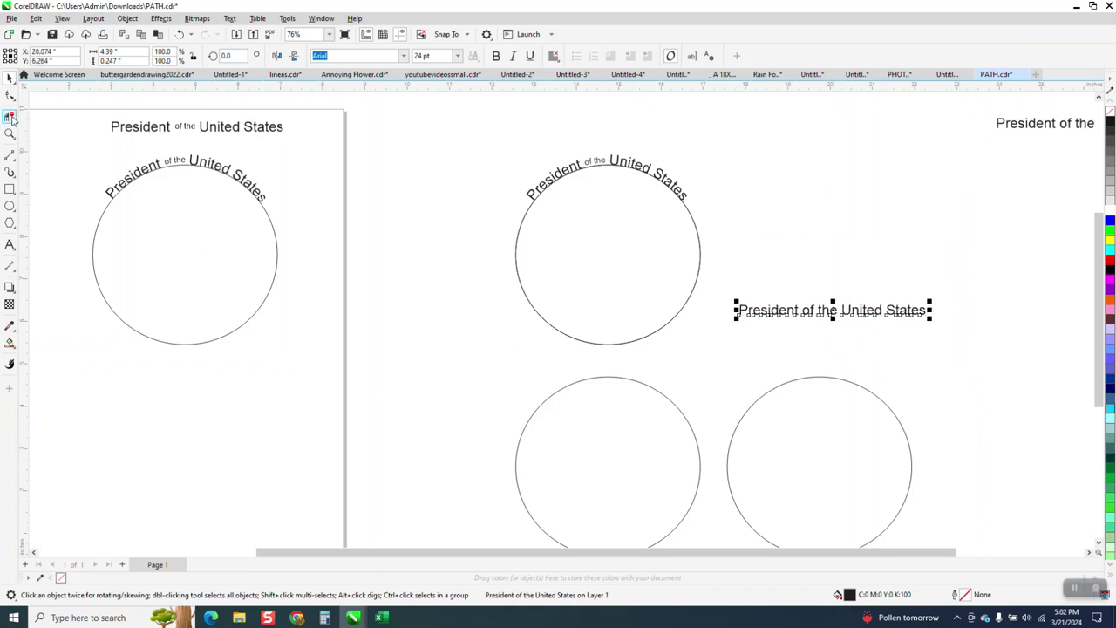
pyautogui.click(10, 96)
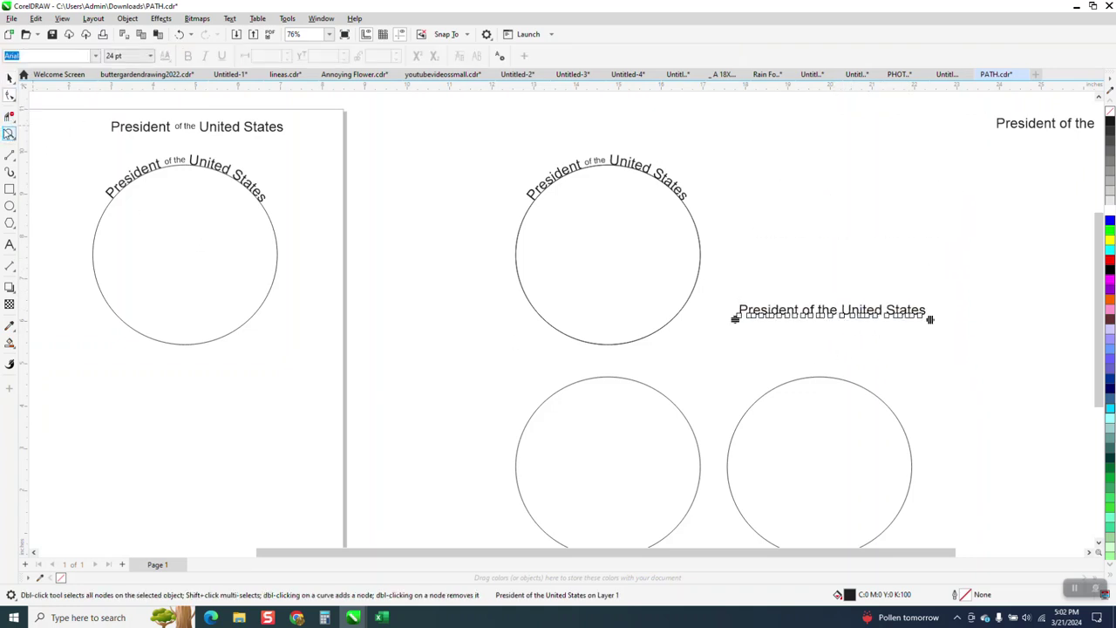
pyautogui.click(11, 133)
pyautogui.moveTo(732, 288); pyautogui.dragTo(966, 364)
pyautogui.click(10, 96)
pyautogui.click(352, 271)
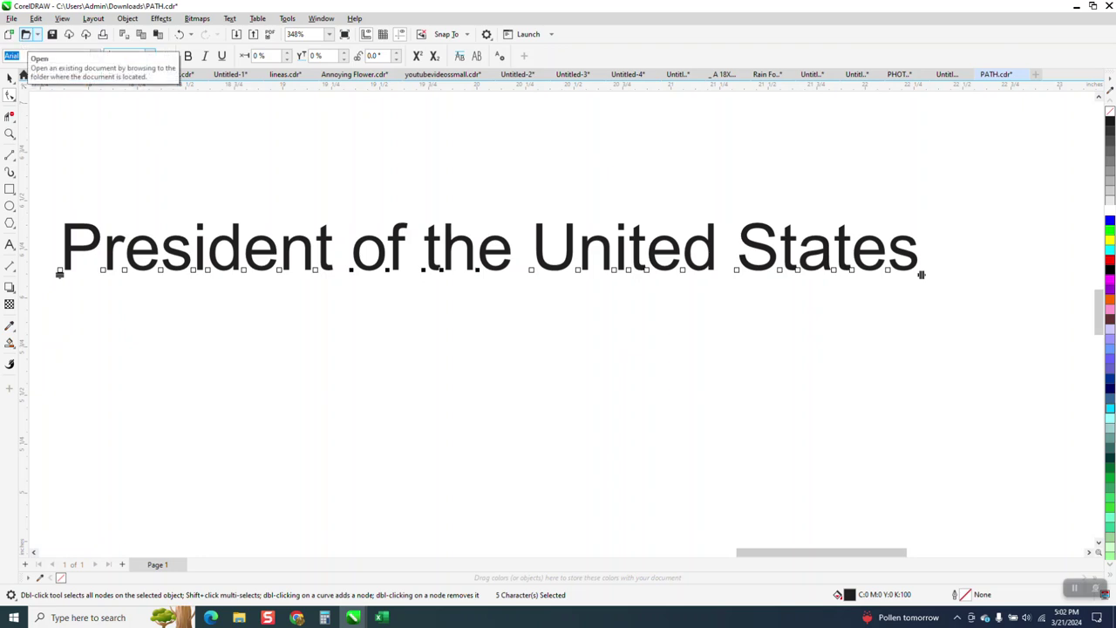
pyautogui.press('Return')
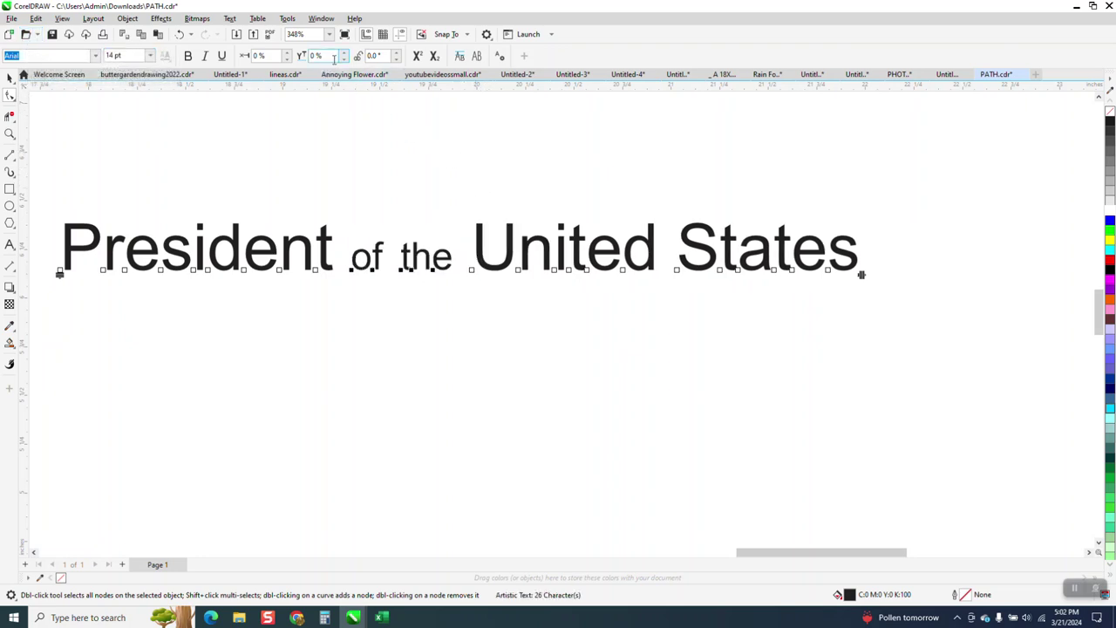
# Try superscript on the "of the" characters, and undo it
pyautogui.click(417, 56)
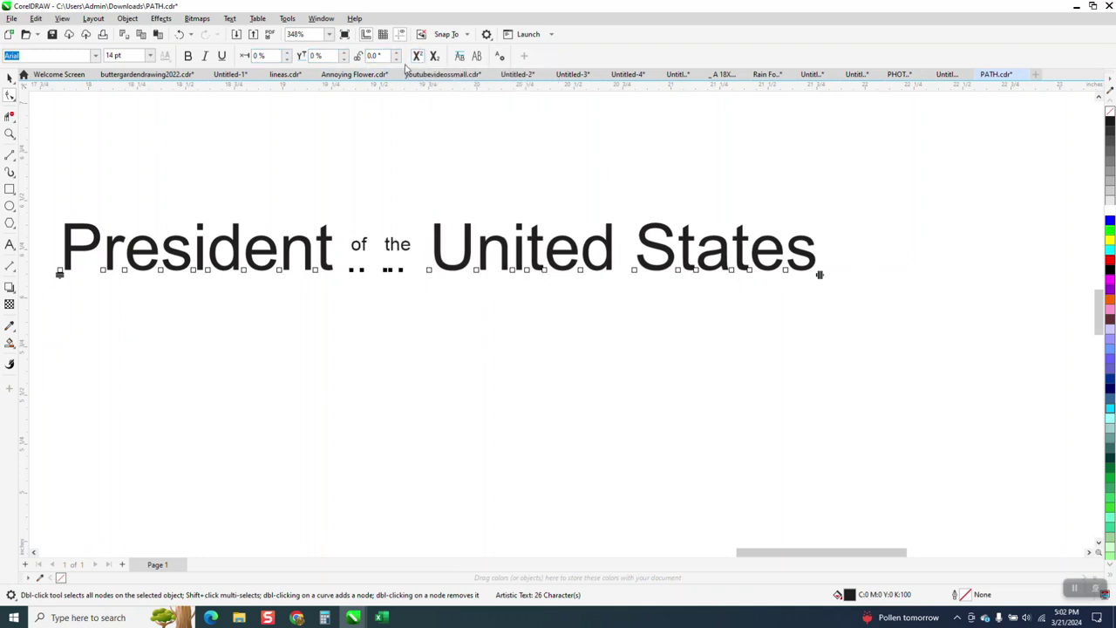
pyautogui.click(179, 34)
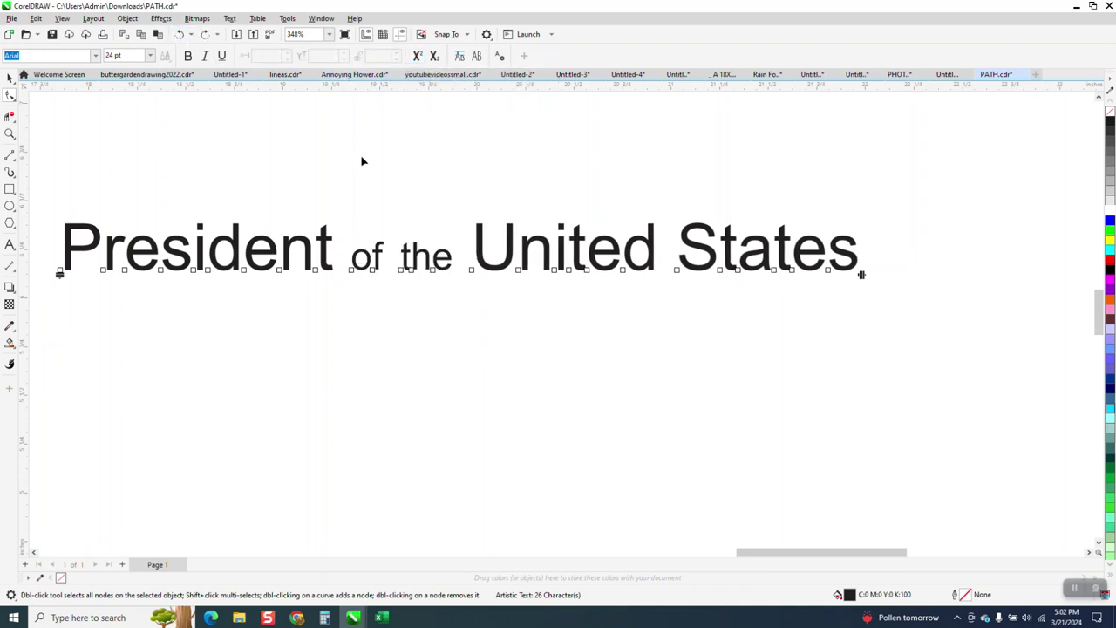
# Fit the straight "President of the United States" text to the lower right-hand circle, centred over its top
pyautogui.scroll(-2, 645, 375)
pyautogui.scroll(-5, 644, 374)
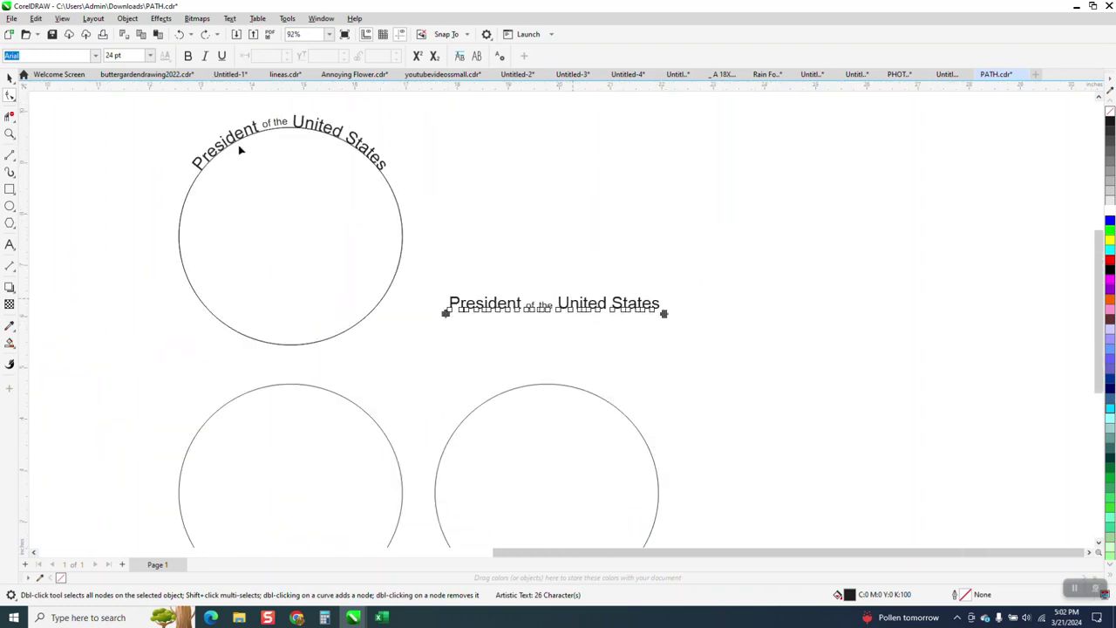
pyautogui.click(8, 78)
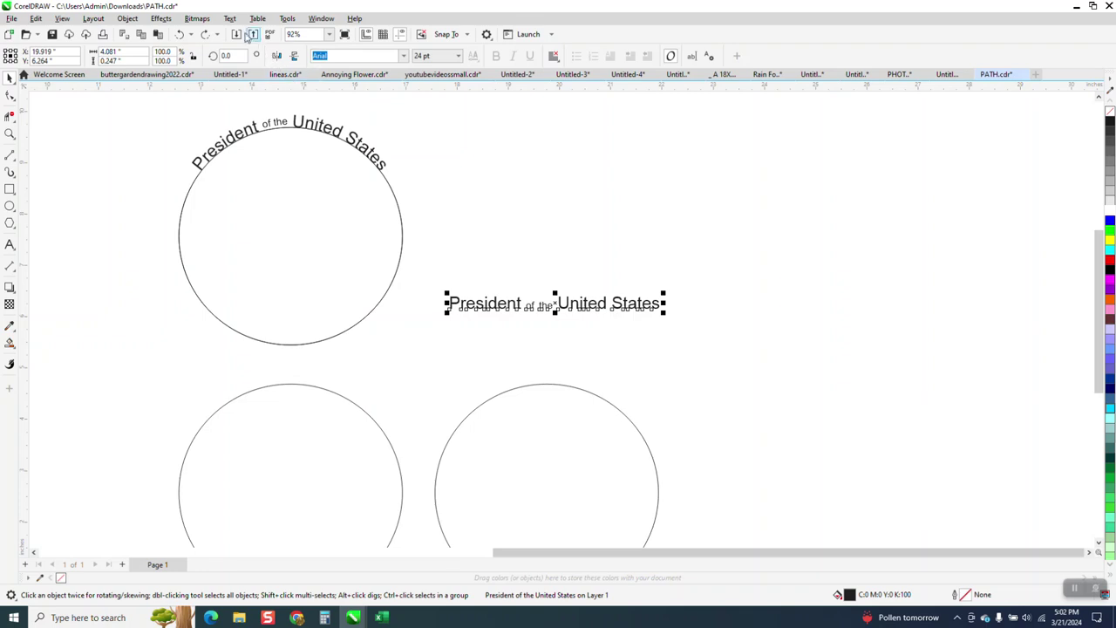
pyautogui.click(230, 19)
pyautogui.click(258, 178)
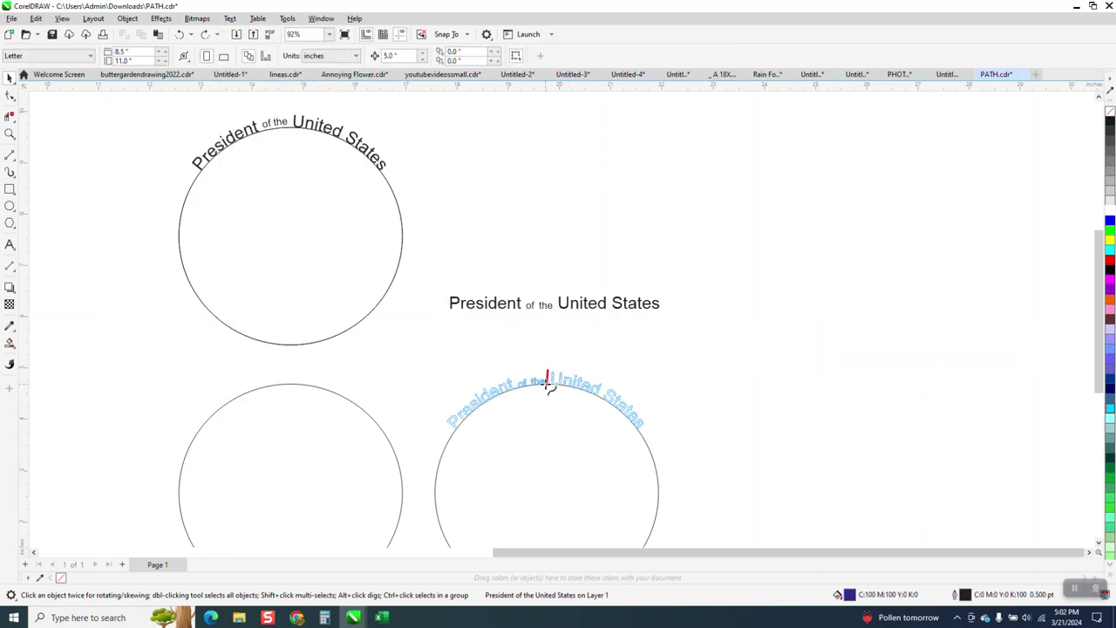
pyautogui.click(548, 384)
# Break the curved "President of the United States" text apart from the lower right-hand circle
pyautogui.click(9, 133)
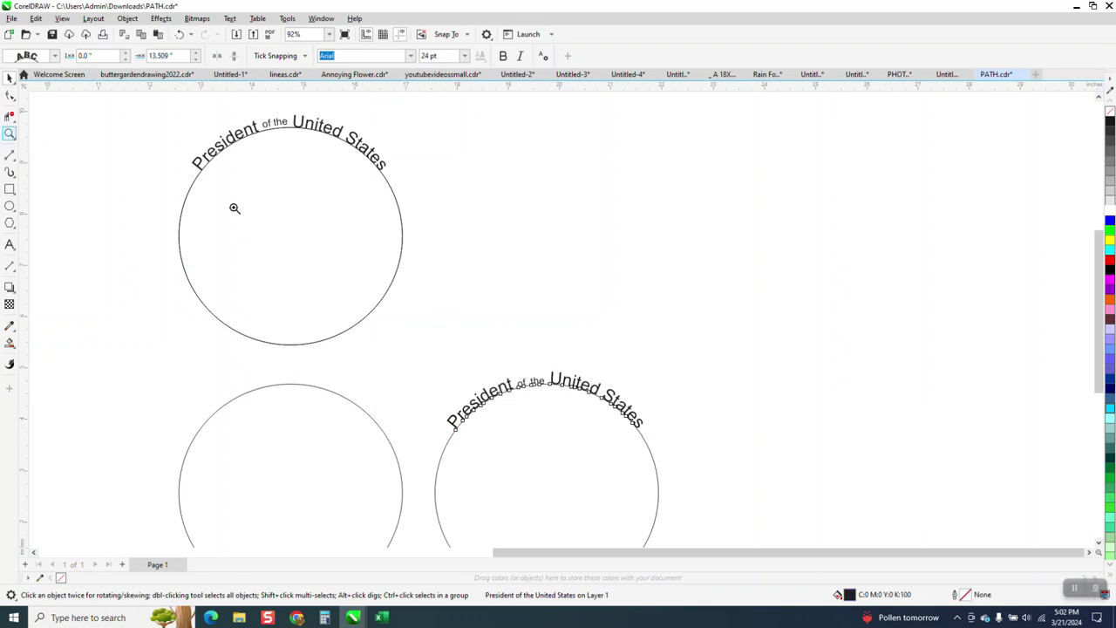
pyautogui.scroll(-2, 474, 322)
pyautogui.moveTo(474, 428); pyautogui.dragTo(698, 501)
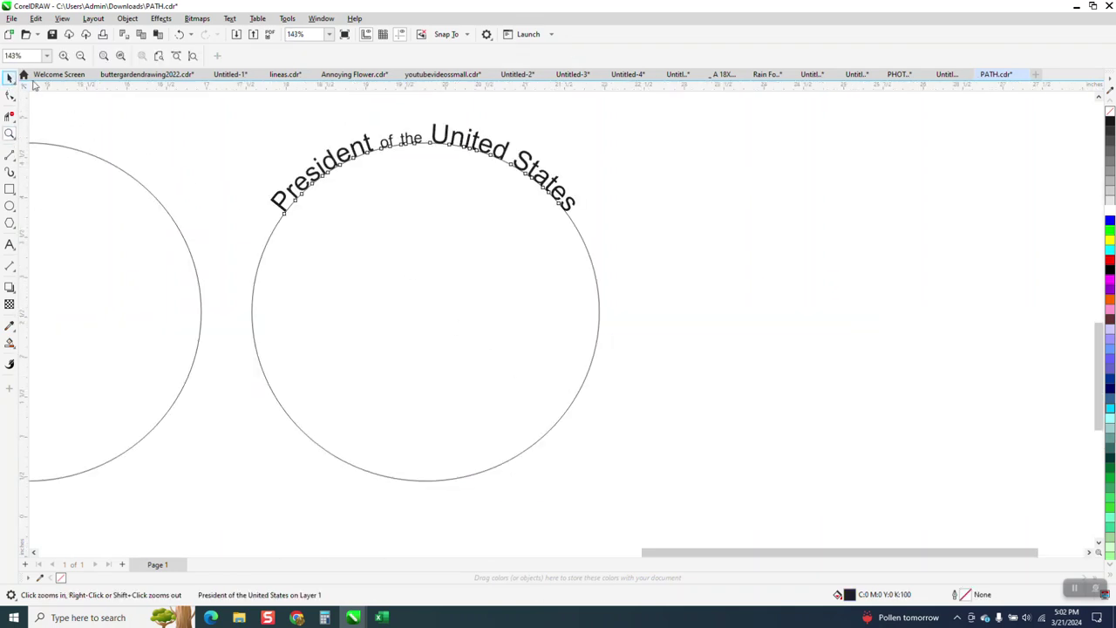
pyautogui.click(10, 76)
pyautogui.moveTo(229, 105); pyautogui.dragTo(695, 528)
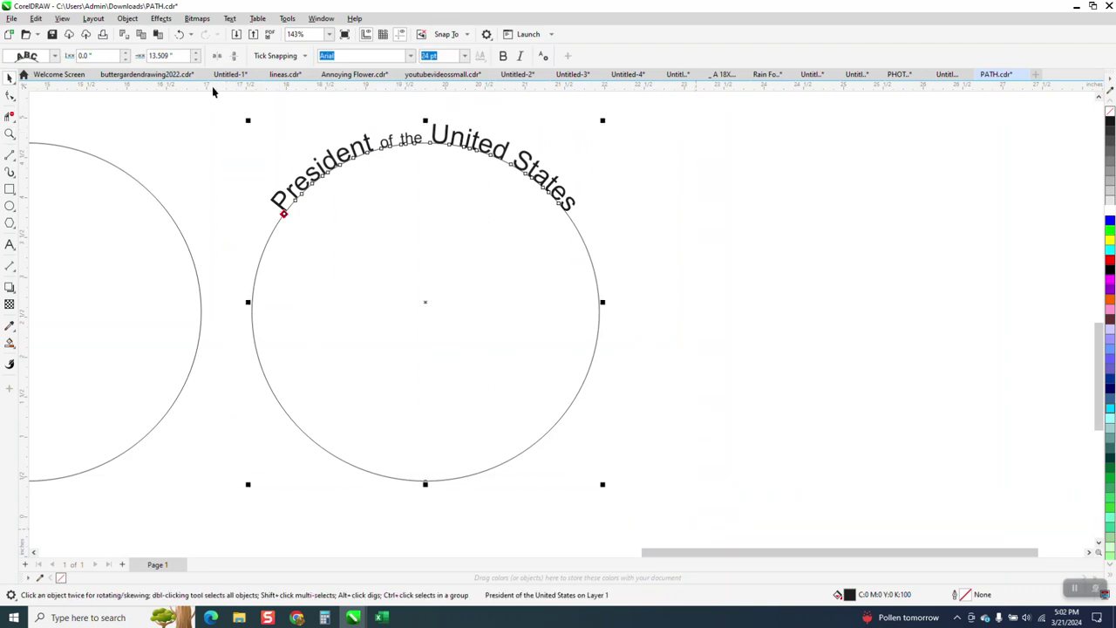
pyautogui.click(127, 19)
pyautogui.click(170, 289)
pyautogui.click(221, 167)
# Break the detached curved text apart into separate words
pyautogui.click(418, 145)
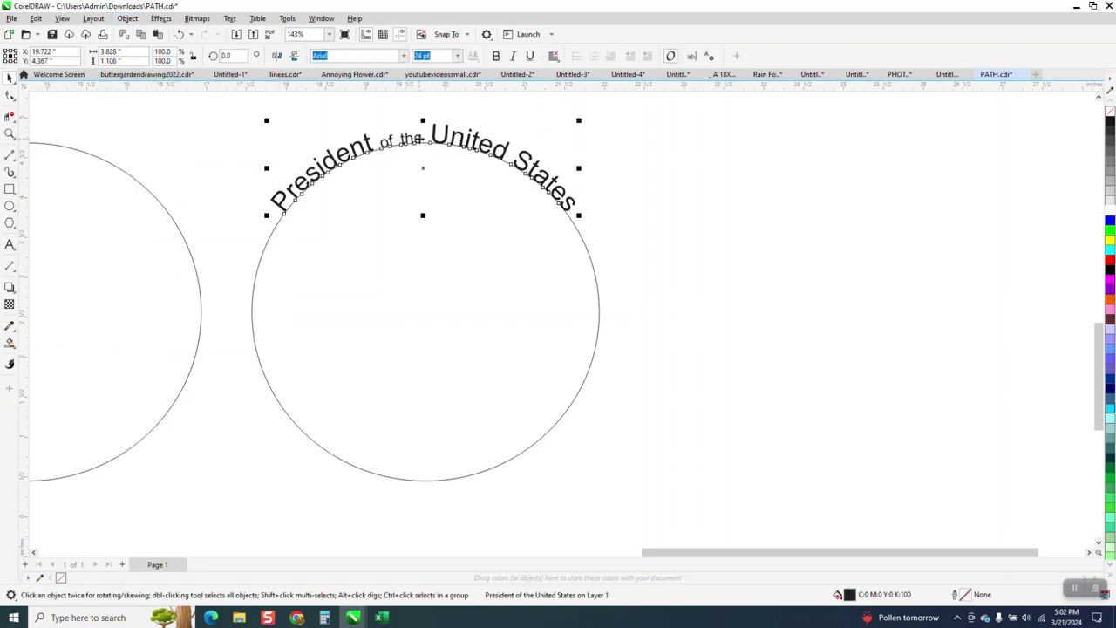
pyautogui.click(128, 19)
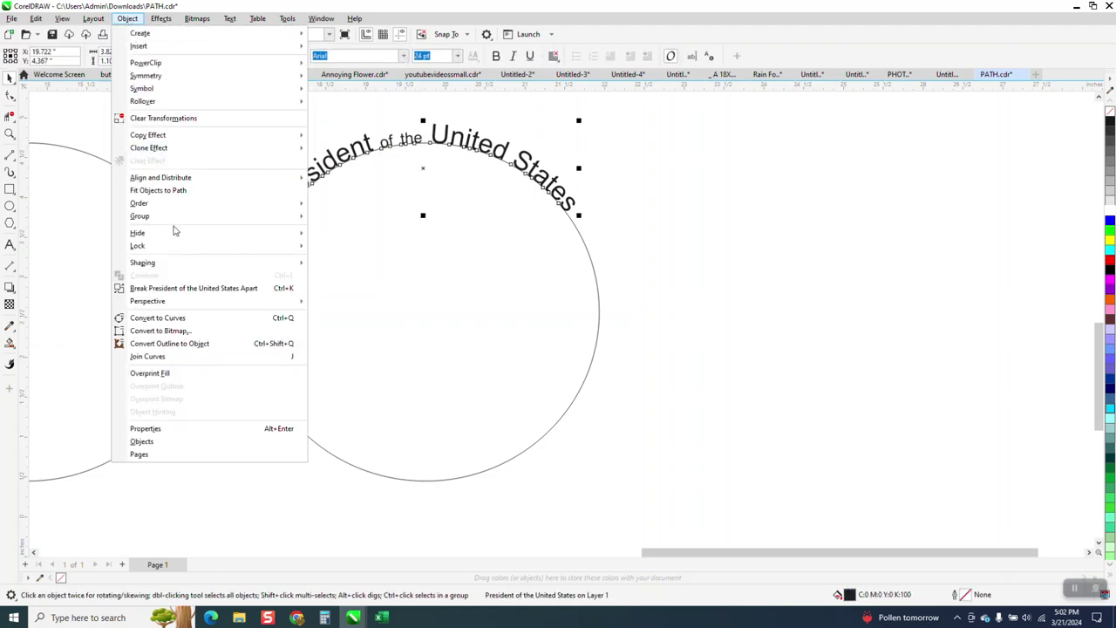
pyautogui.click(208, 289)
pyautogui.click(677, 149)
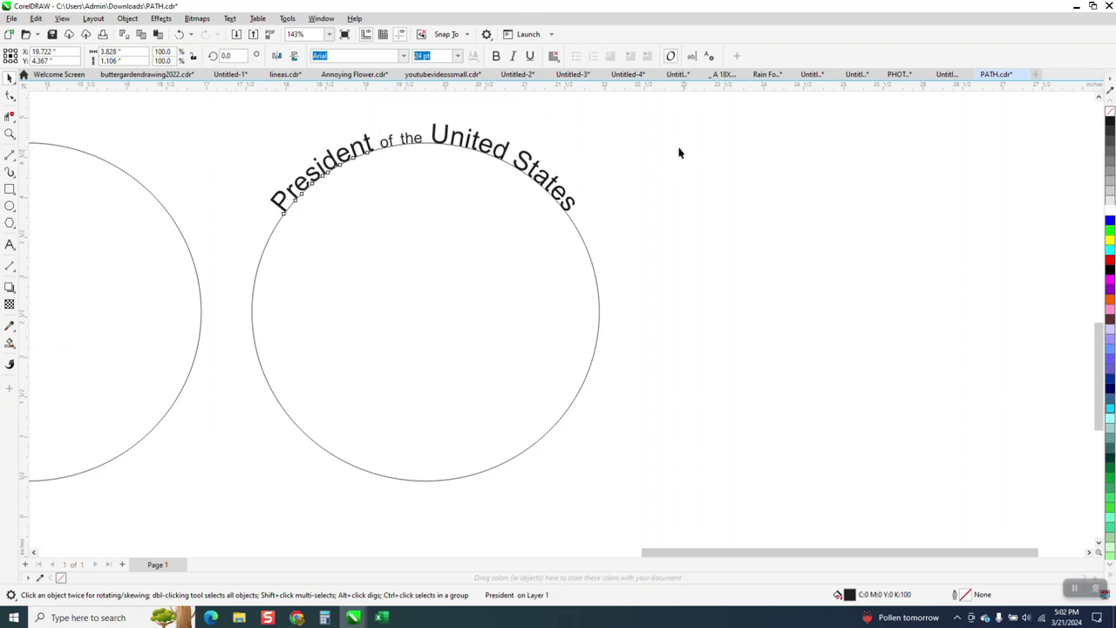
# Select the words "of" and "the" together and move them slightly up off the circle, to about Y 4.76"
pyautogui.click(416, 145)
pyautogui.click(10, 134)
pyautogui.moveTo(304, 106); pyautogui.dragTo(694, 252)
pyautogui.press('space')
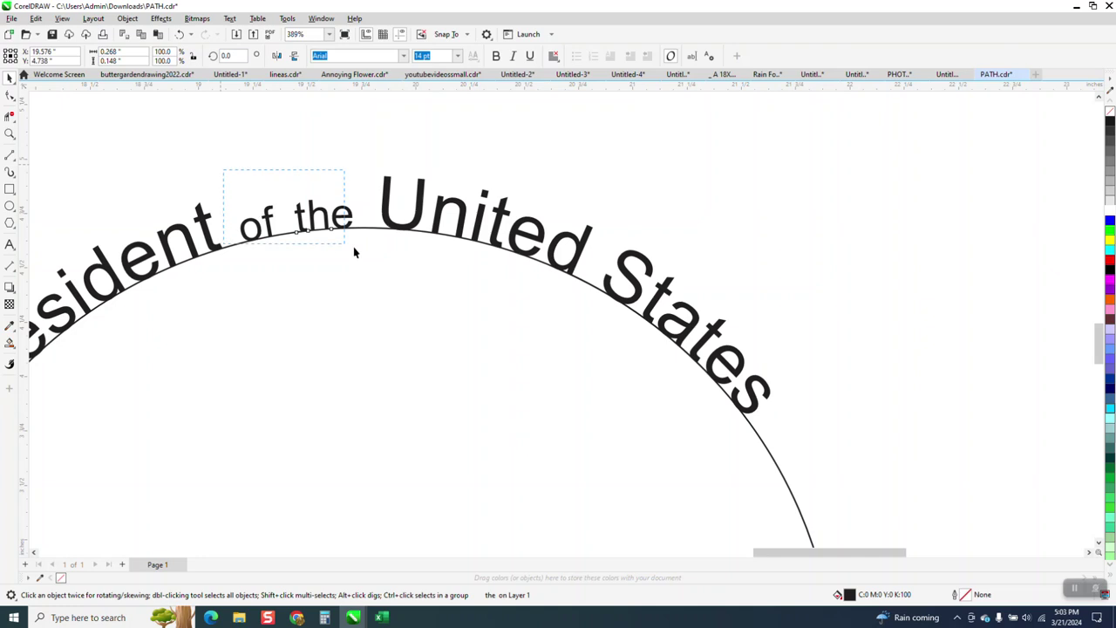
pyautogui.moveTo(380, 271); pyautogui.dragTo(379, 269)
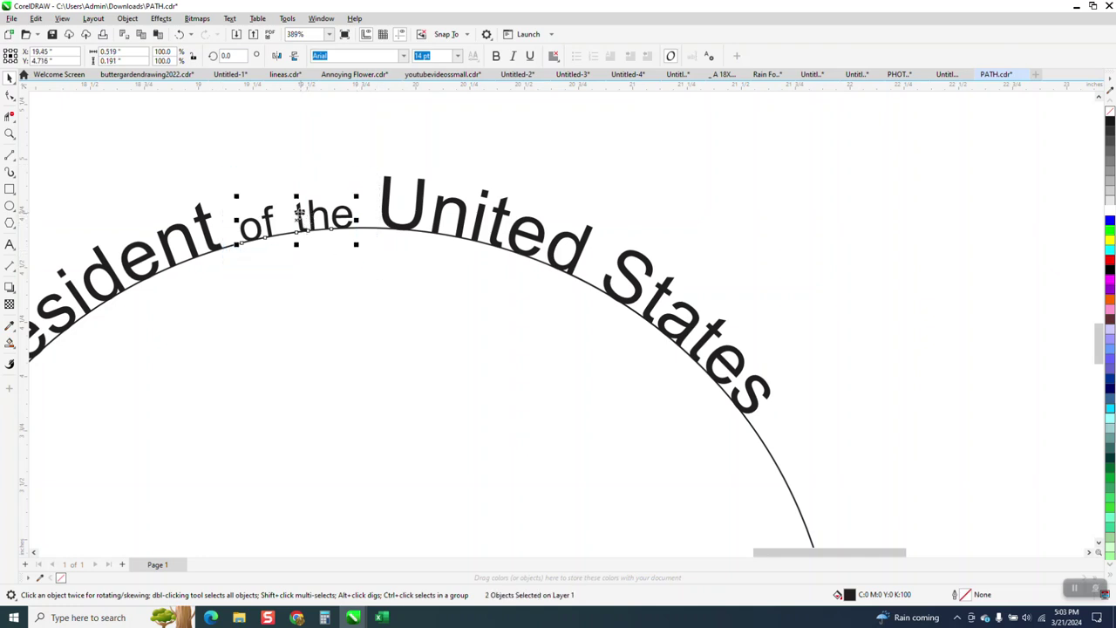
pyautogui.moveTo(297, 218); pyautogui.dragTo(297, 212)
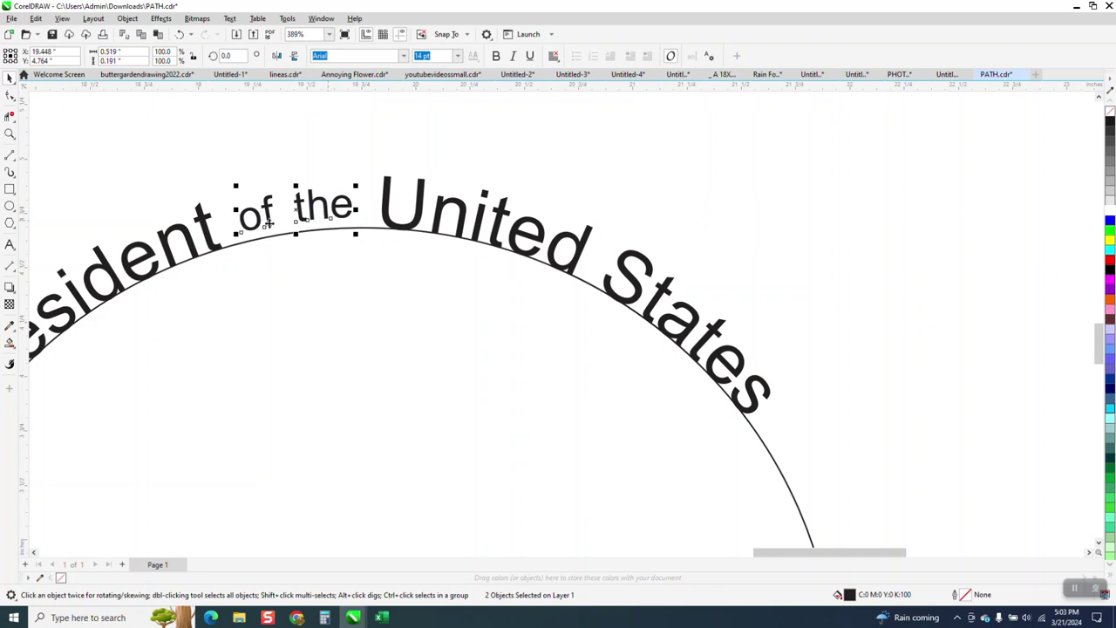
pyautogui.click(551, 141)
# Place a horizontal guideline at the lower ends of the curved lettering on the lower right-hand circle
pyautogui.scroll(-4, 553, 155)
pyautogui.scroll(-1, 543, 103)
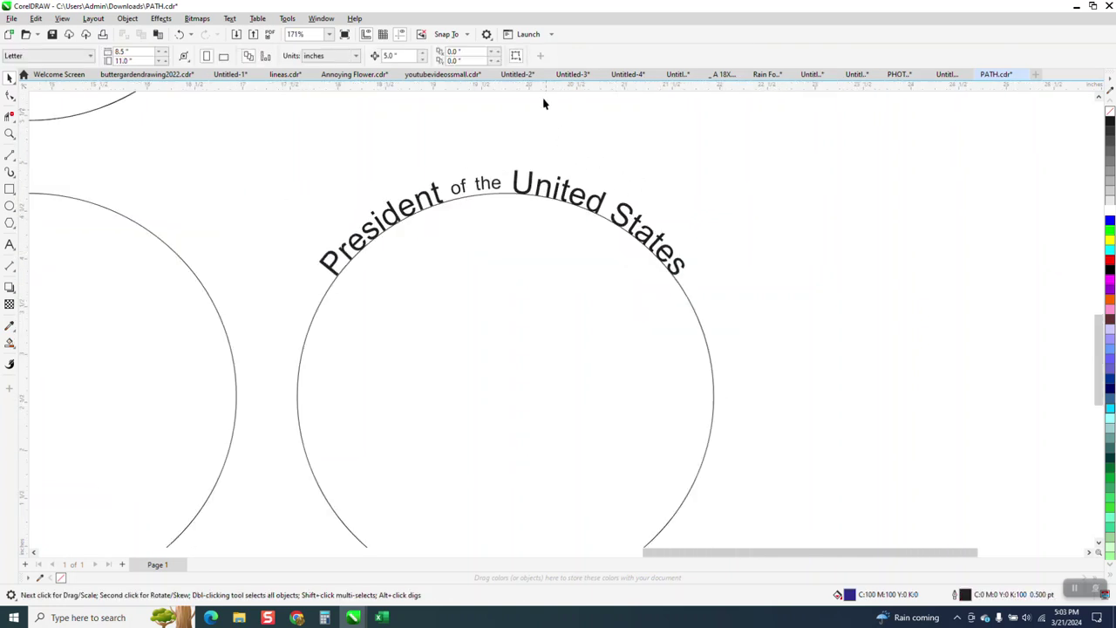
pyautogui.moveTo(560, 157); pyautogui.dragTo(604, 275)
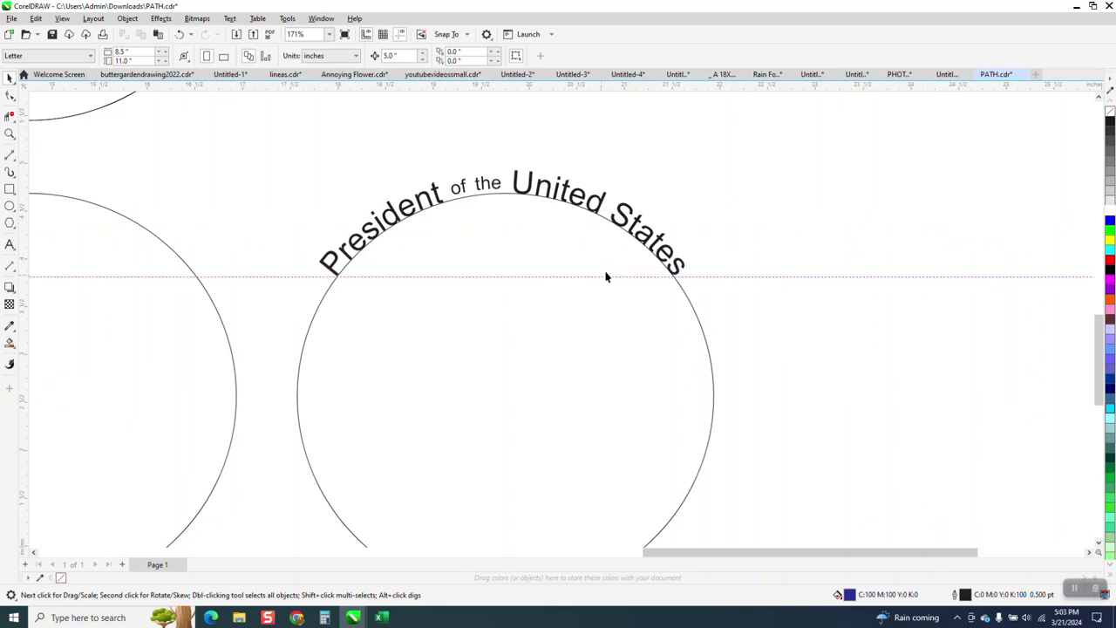
pyautogui.click(667, 201)
# Examine the "President of the United States" lettering on the upper circle up close
pyautogui.scroll(-2, 715, 225)
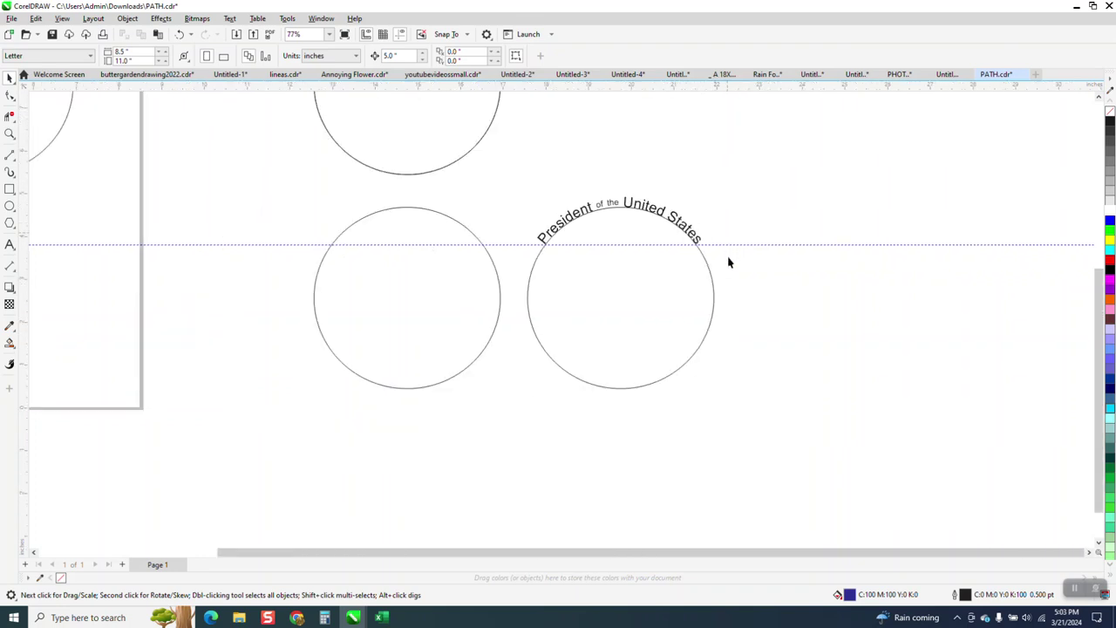
pyautogui.scroll(-3, 760, 287)
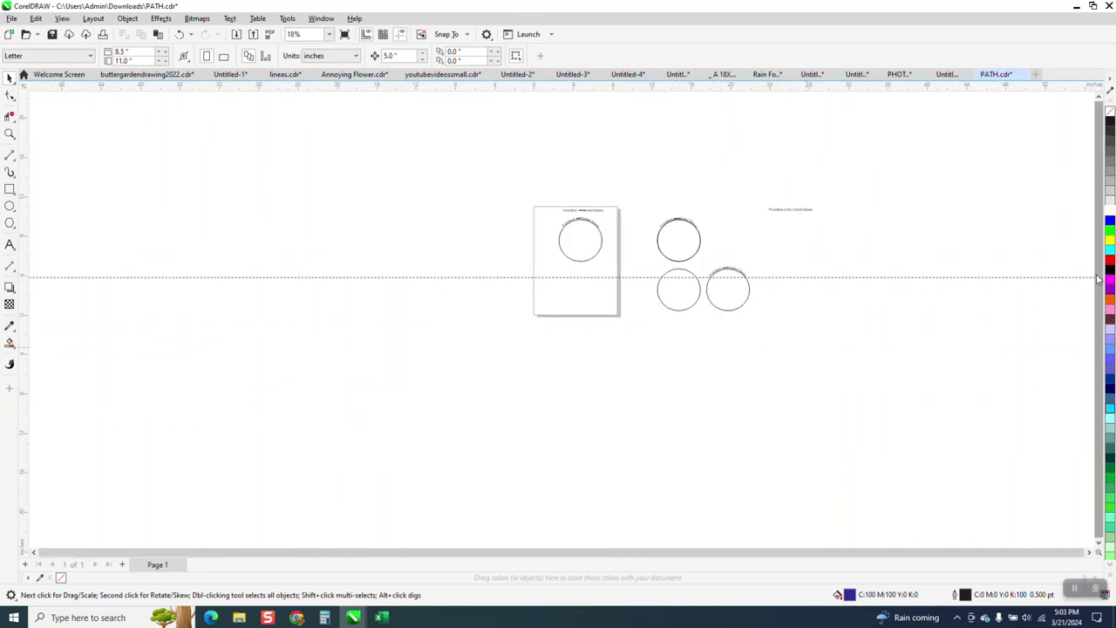
pyautogui.click(9, 134)
pyautogui.moveTo(653, 219); pyautogui.dragTo(715, 260)
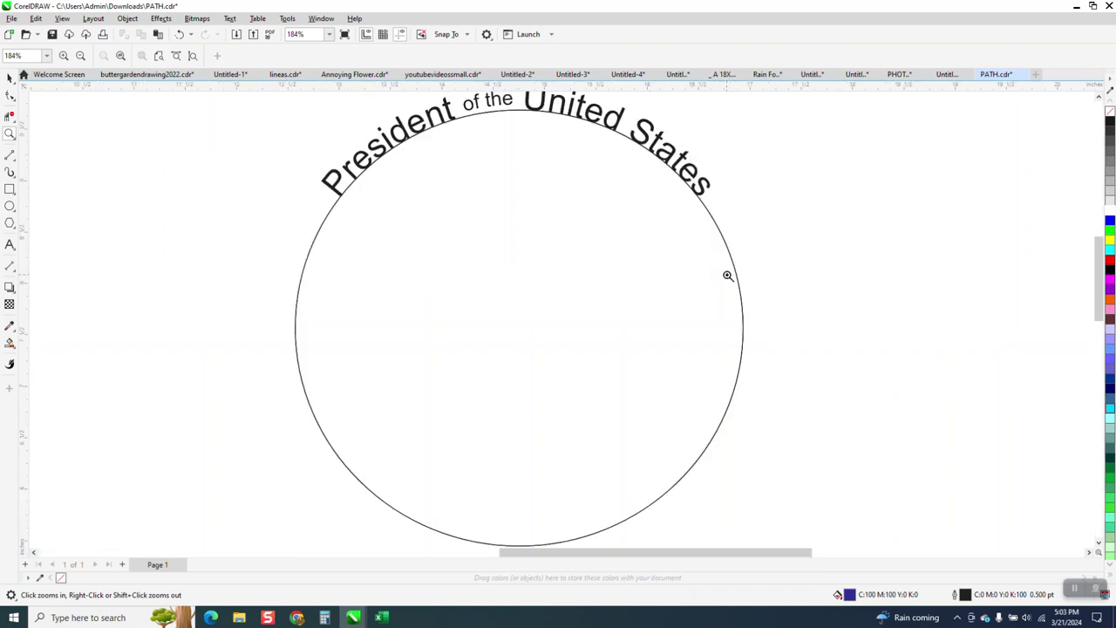